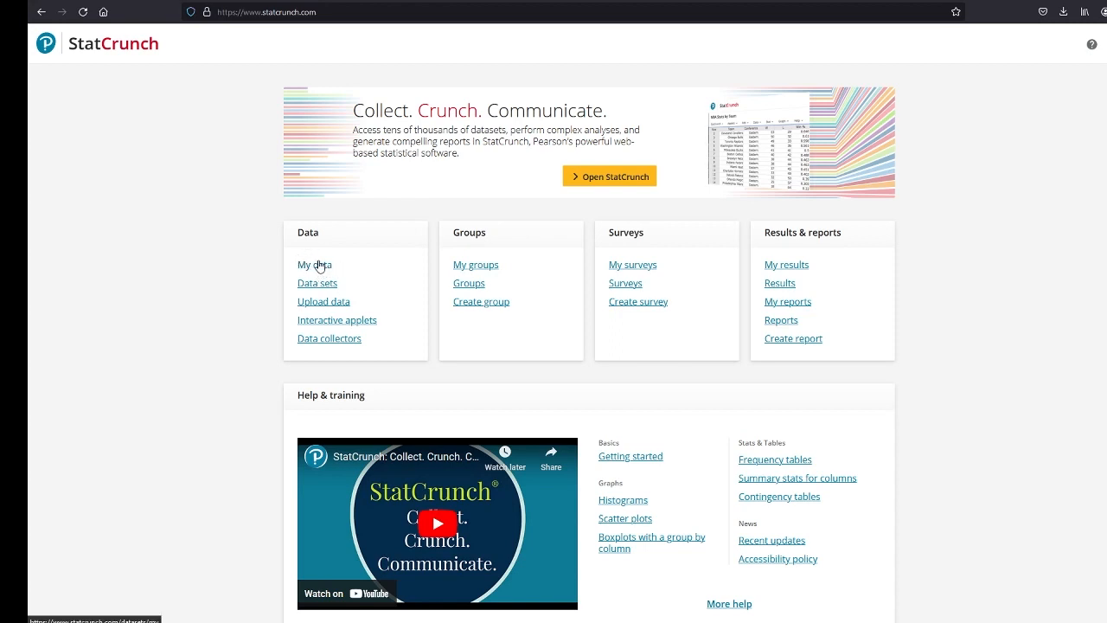
Open a blank StatCrunch data table and enlarge the page to 170%
left_click(604, 179)
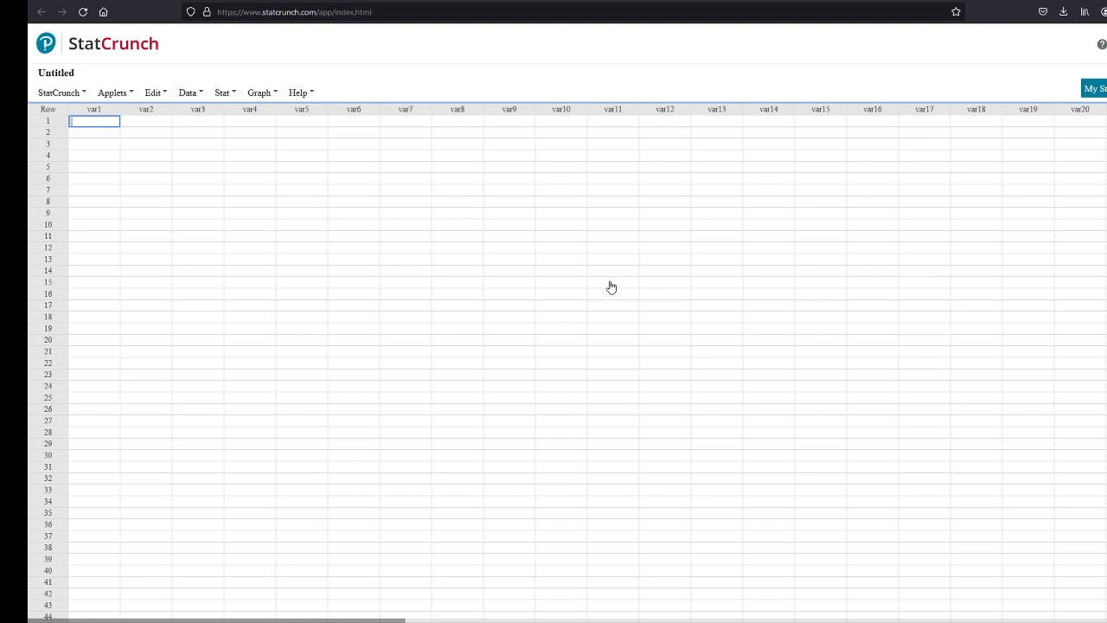
key("ctrl+plus")
key("ctrl+plus")
key("ctrl+plus")
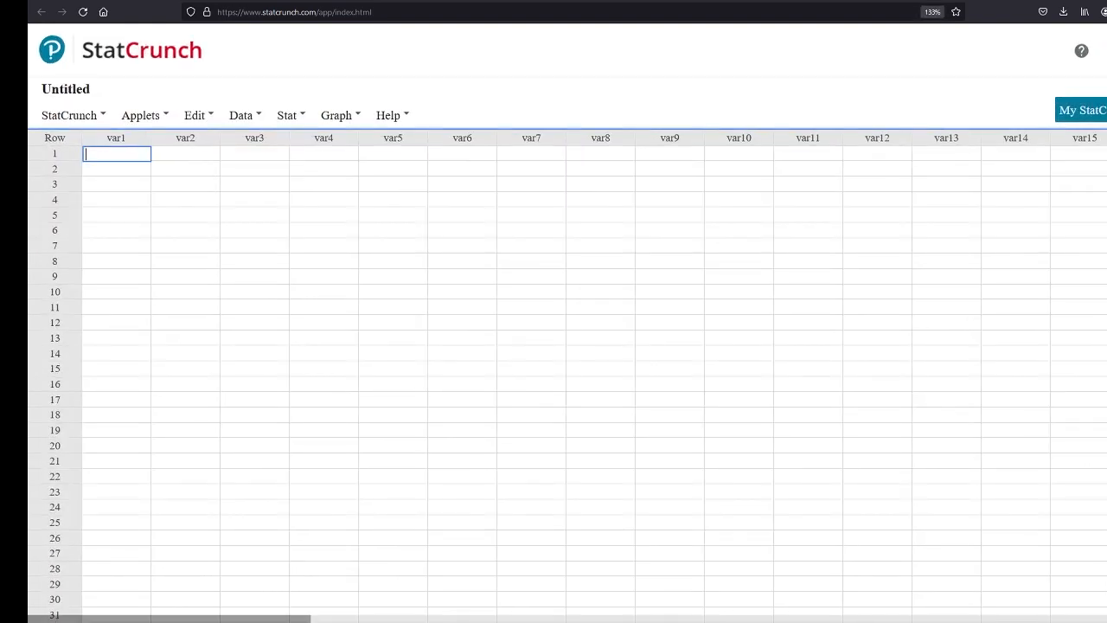
key("ctrl+plus")
key("ctrl+plus")
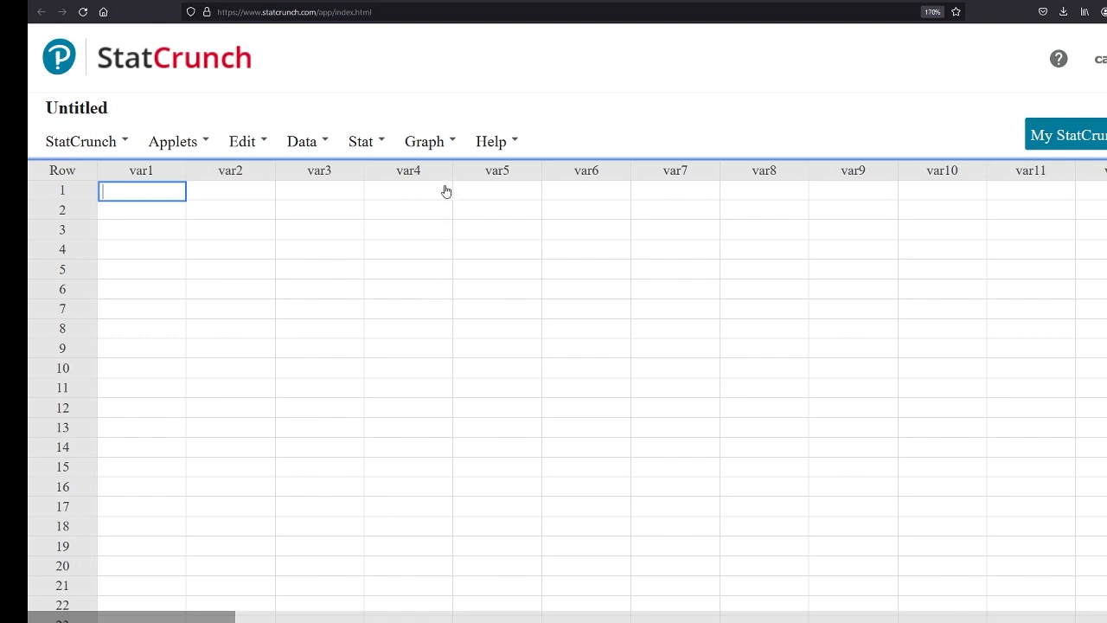
left_click(429, 143)
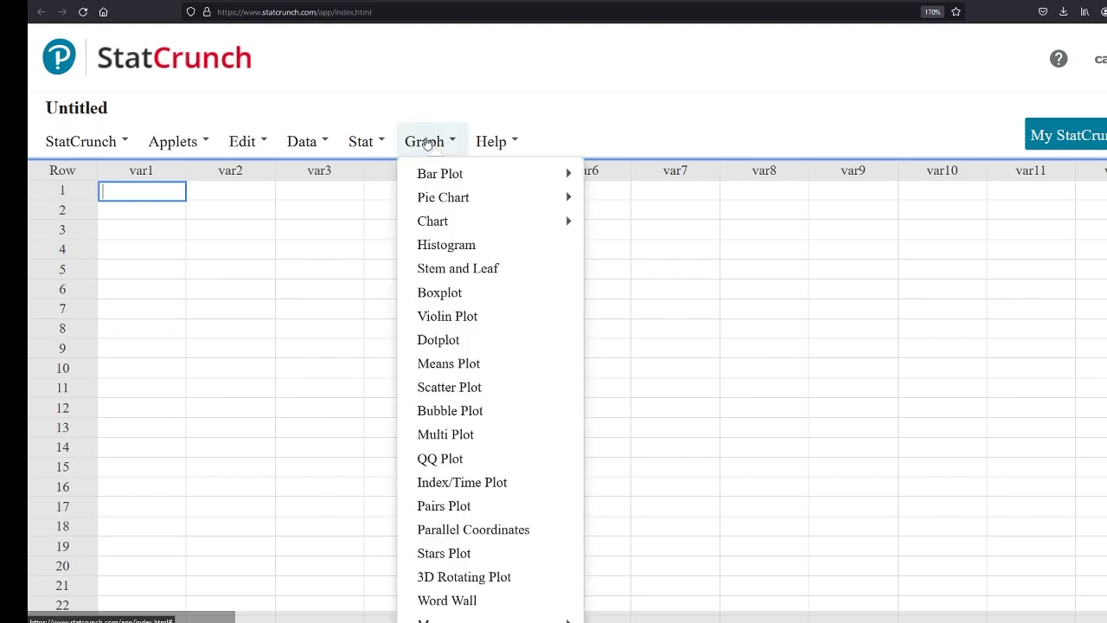
left_click(367, 145)
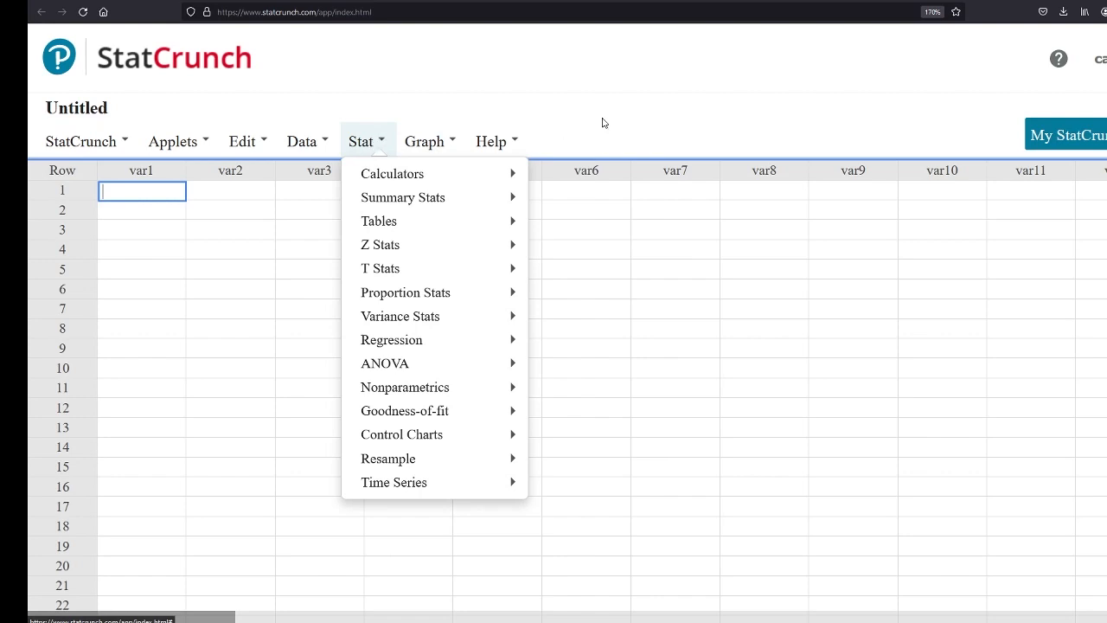
left_click(583, 92)
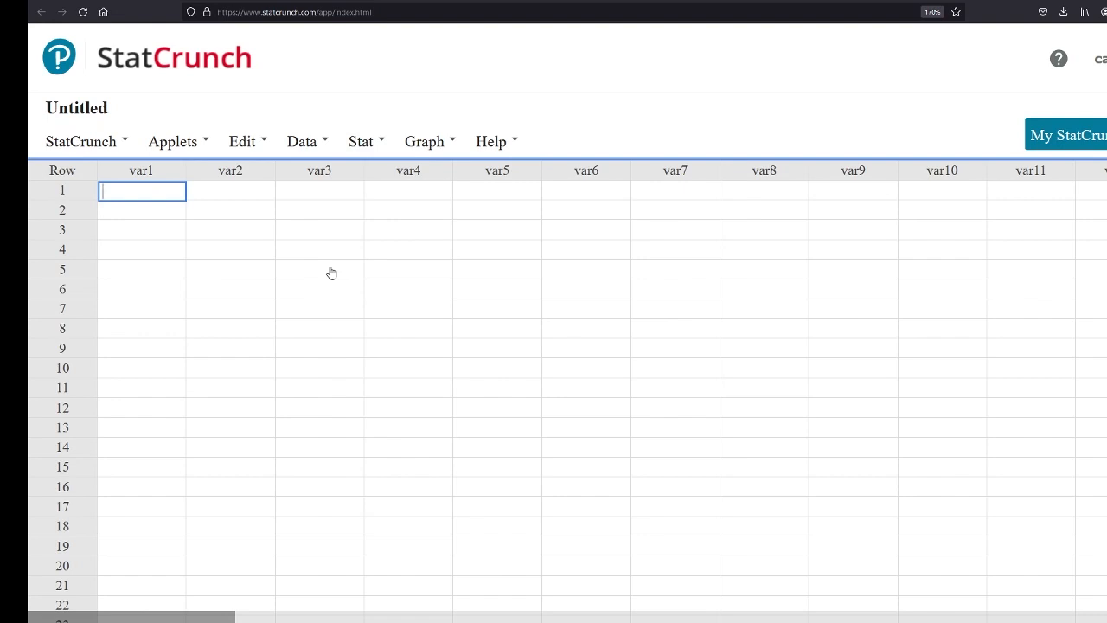
Enter 18, 18, 19, 19, 20 and 20 in rows 1 to 6 of the var1 column
type("18")
key("Return")
type("18")
key("Return")
type("1")
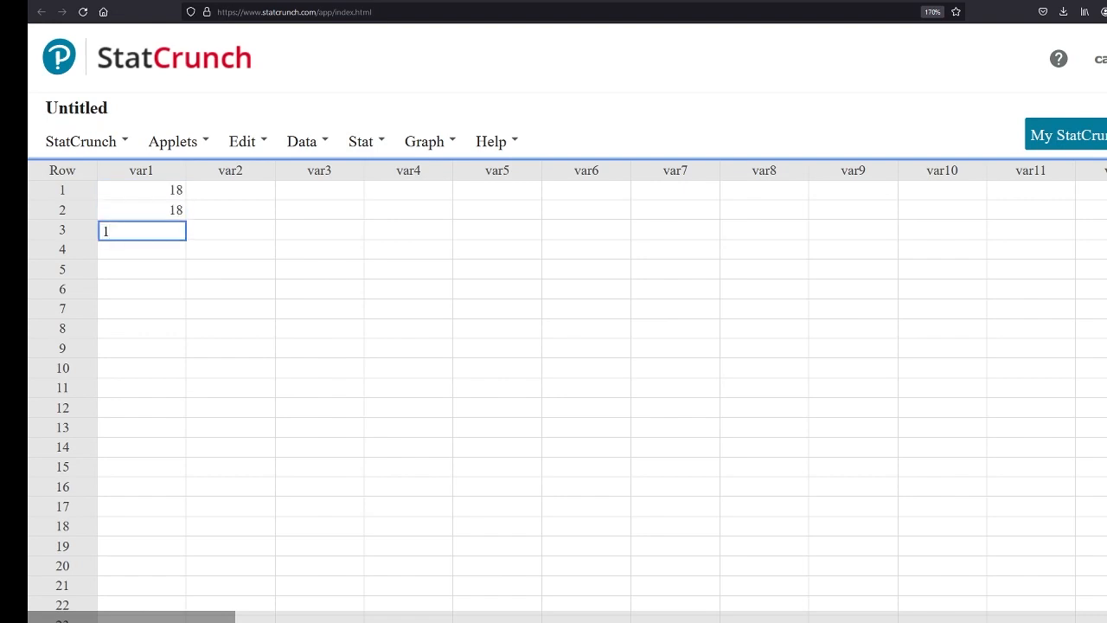
type("9")
key("Return")
type("19")
key("Return")
type("20")
key("Return")
type("2")
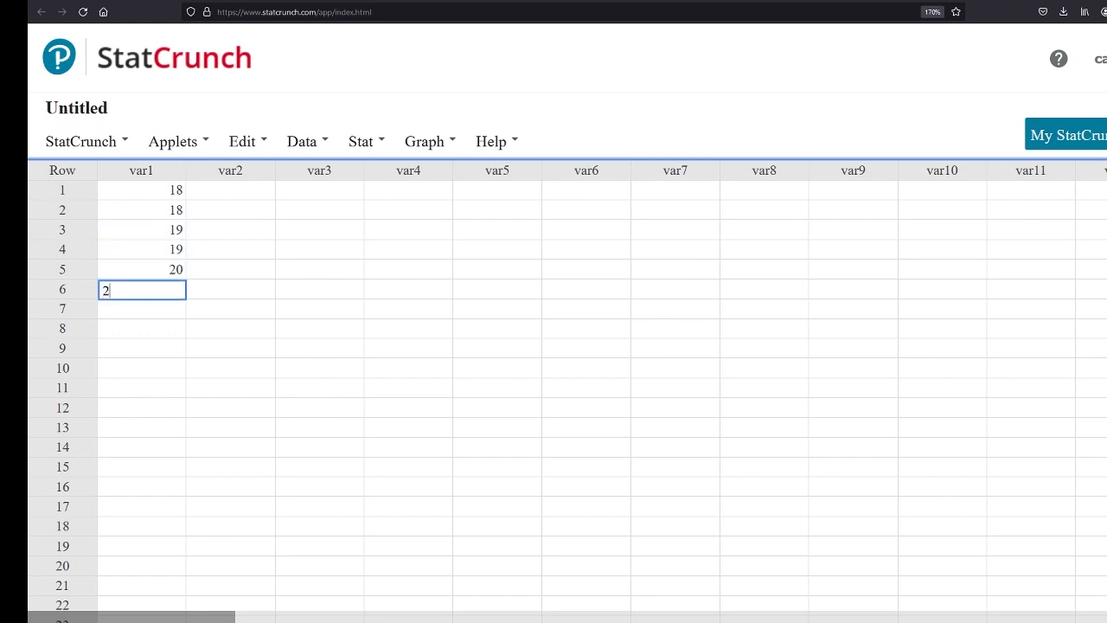
type("0")
key("Return")
Continue the var1 column with 17, 15, 23 and 42 in rows 7 to 10
type("17")
key("Return")
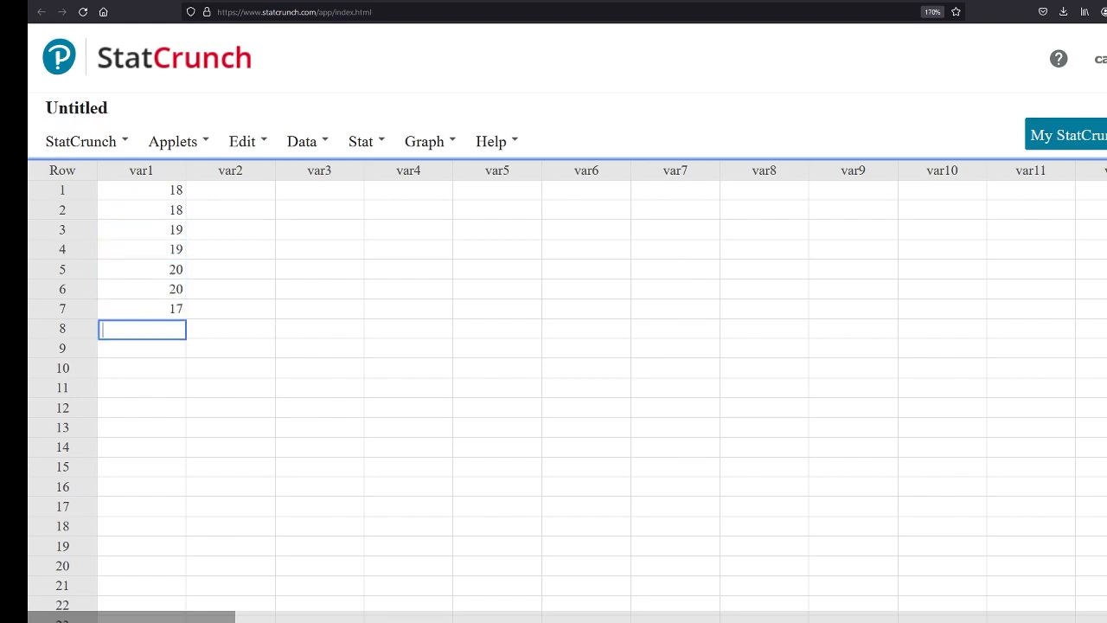
type("15")
key("Return")
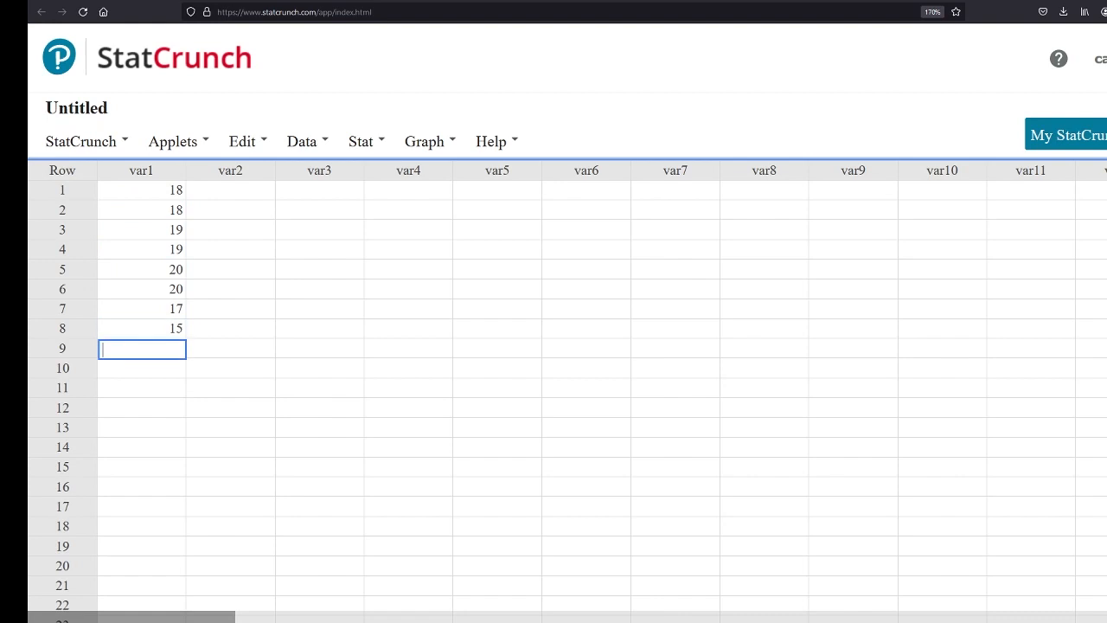
type("23")
key("Return")
type("4")
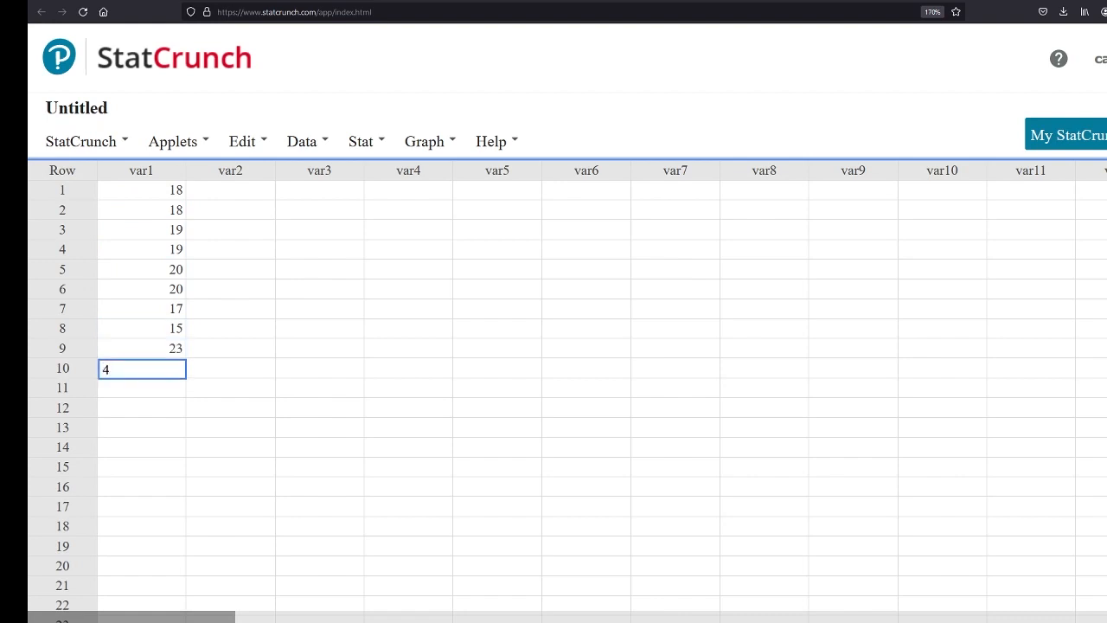
type("2")
key("Return")
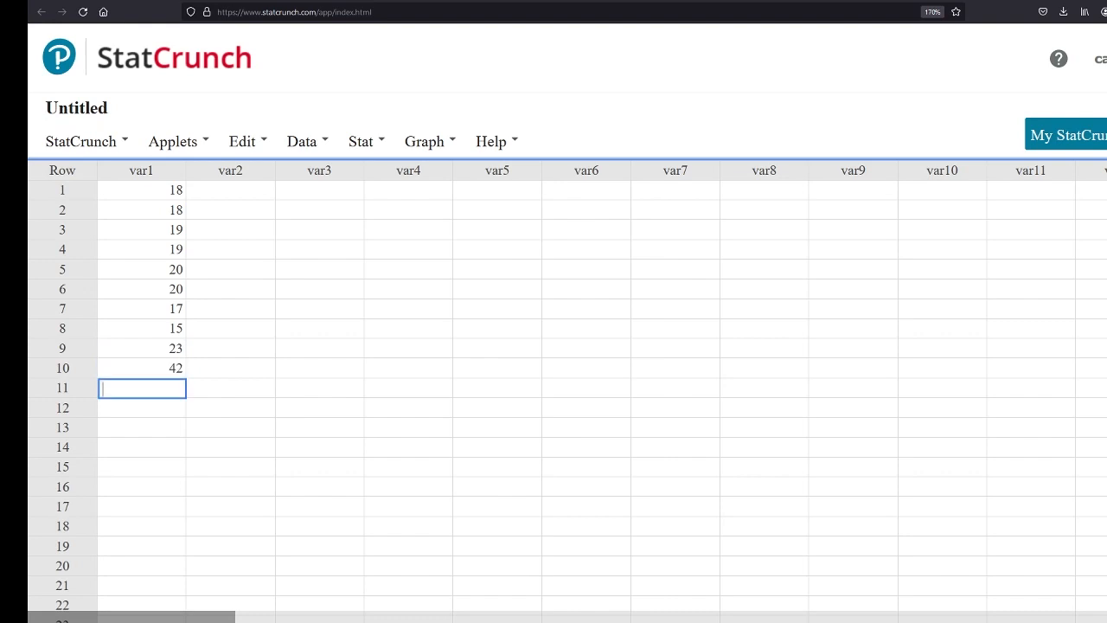
Fill rows 11 to 14 of the var1 column with 18, 18, 20 and 23
type("1")
key("Return")
type("8")
key("Up")
type("18")
key("Return")
type("18")
key("Return")
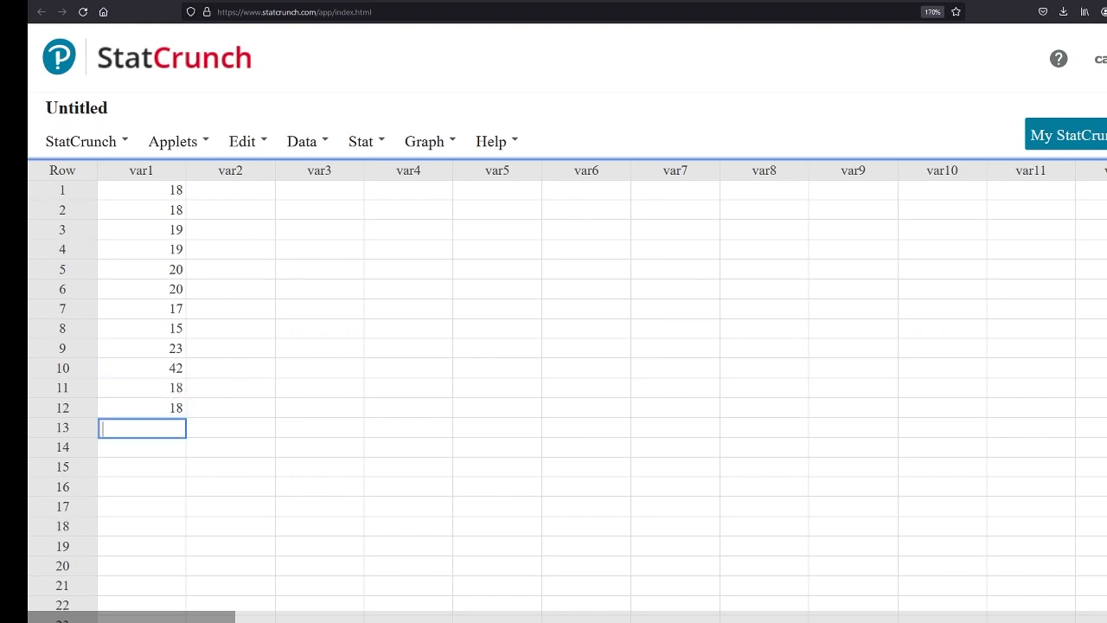
type("20")
key("Return")
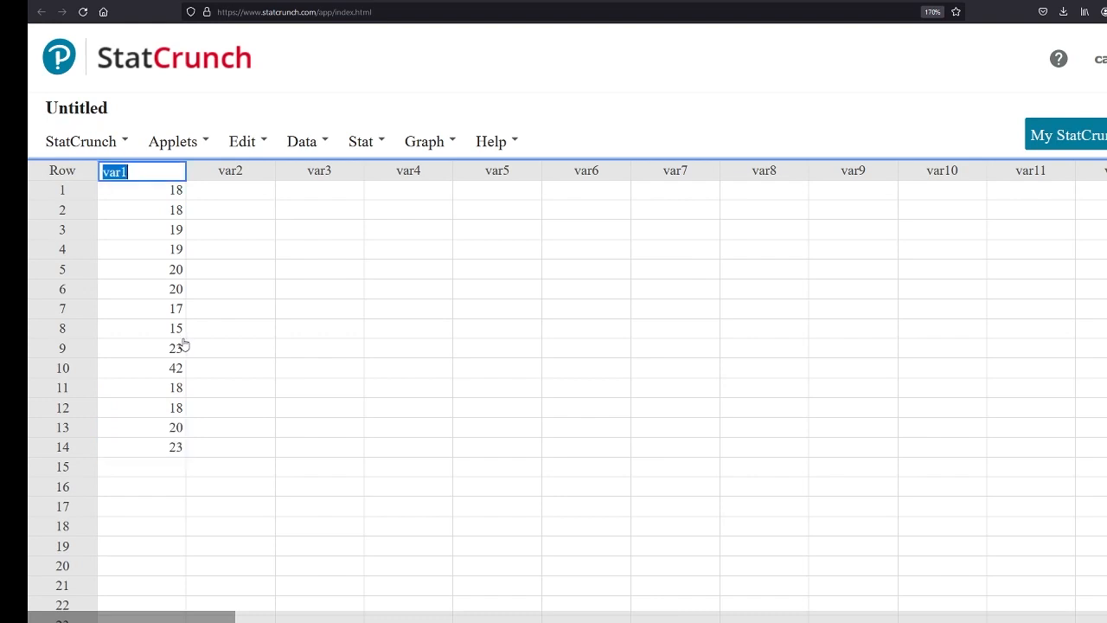
Rename the var1 column "Stats Class Ages" and widen it to fit the full name
type("Class A")
key("BackSpace")
key("BackSpace")
key("BackSpace")
key("BackSpace")
key("BackSpace")
key("BackSpace")
key("BackSpace")
type("Stats Class Ages")
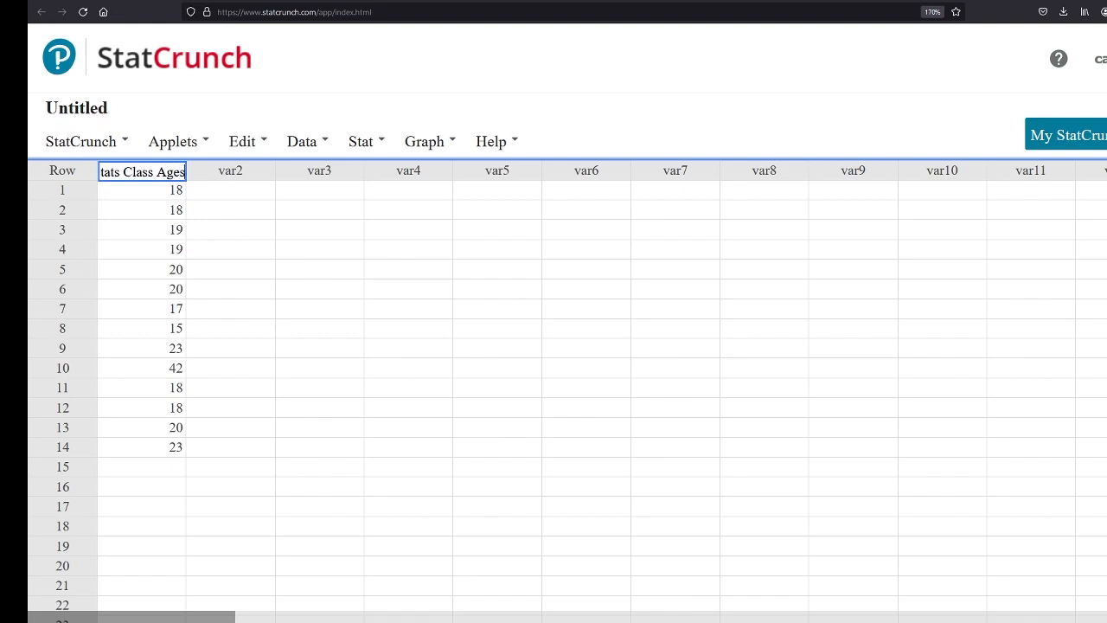
left_click(285, 313)
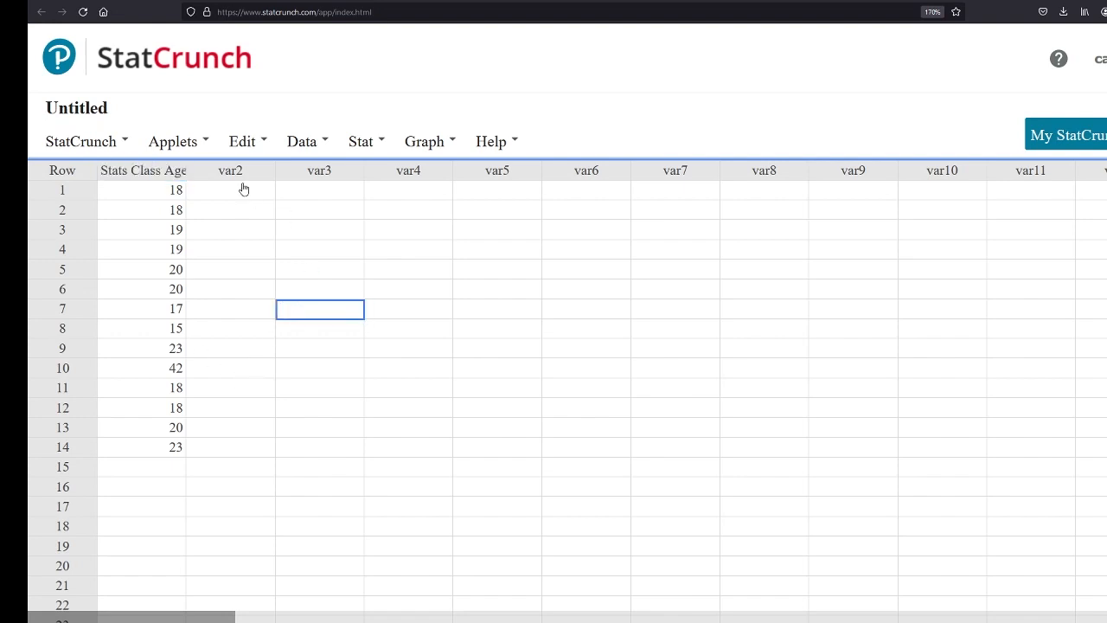
left_click_drag(187, 170, 216, 171)
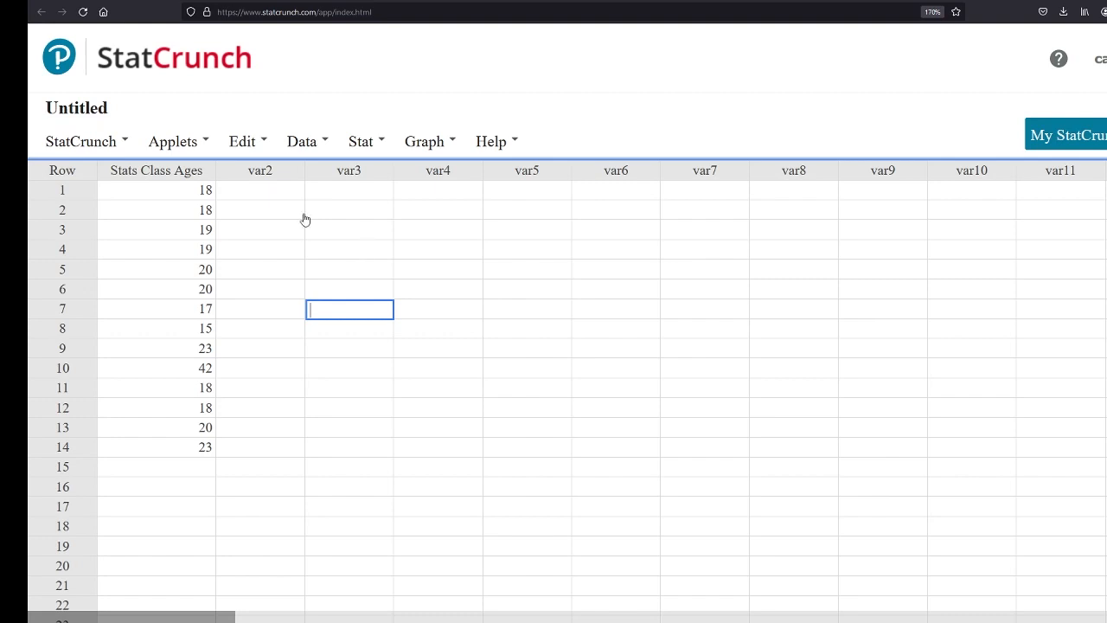
Enter the numbers 1 through 5 in the first five rows of the var2 column
left_click(292, 192)
type("1")
key("Return")
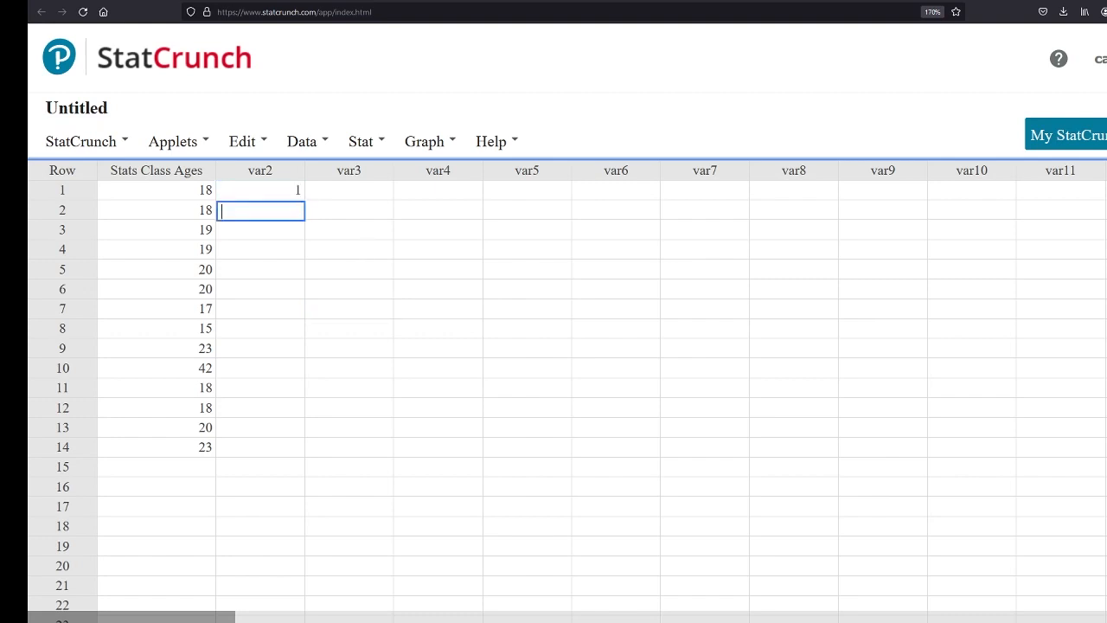
type("2")
key("Return")
type("3")
key("Return")
type("4 5")
key("Return")
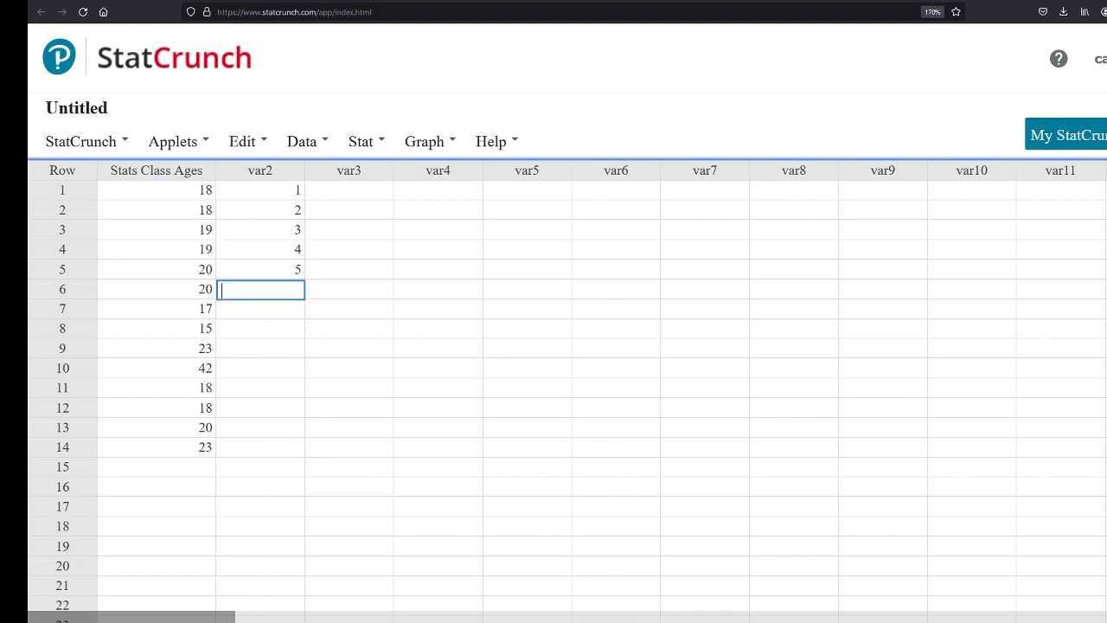
left_click(429, 141)
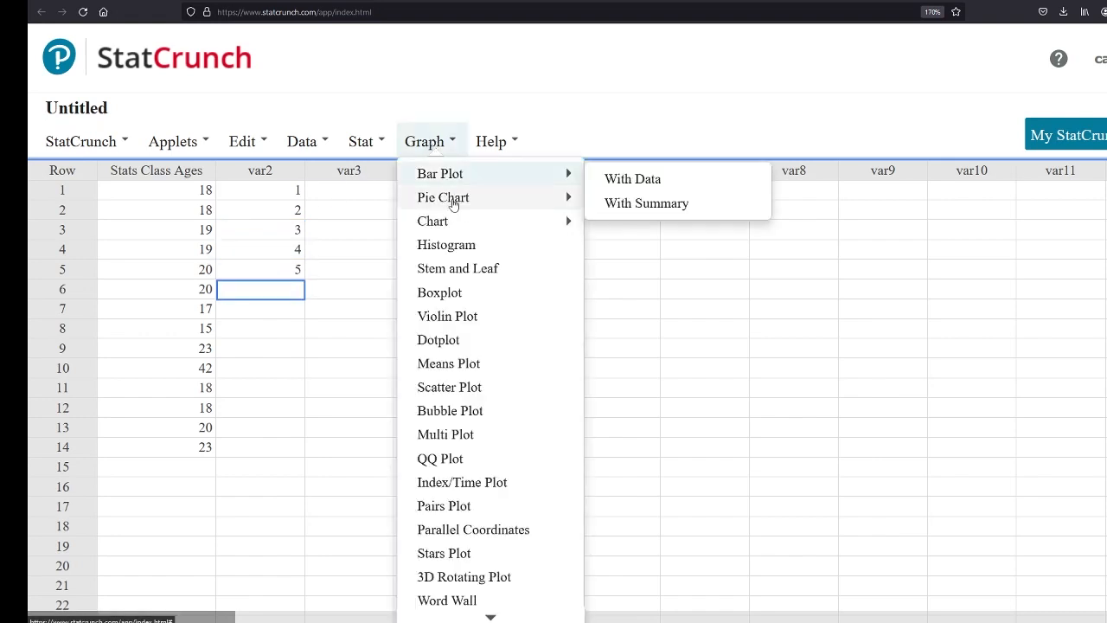
left_click(453, 246)
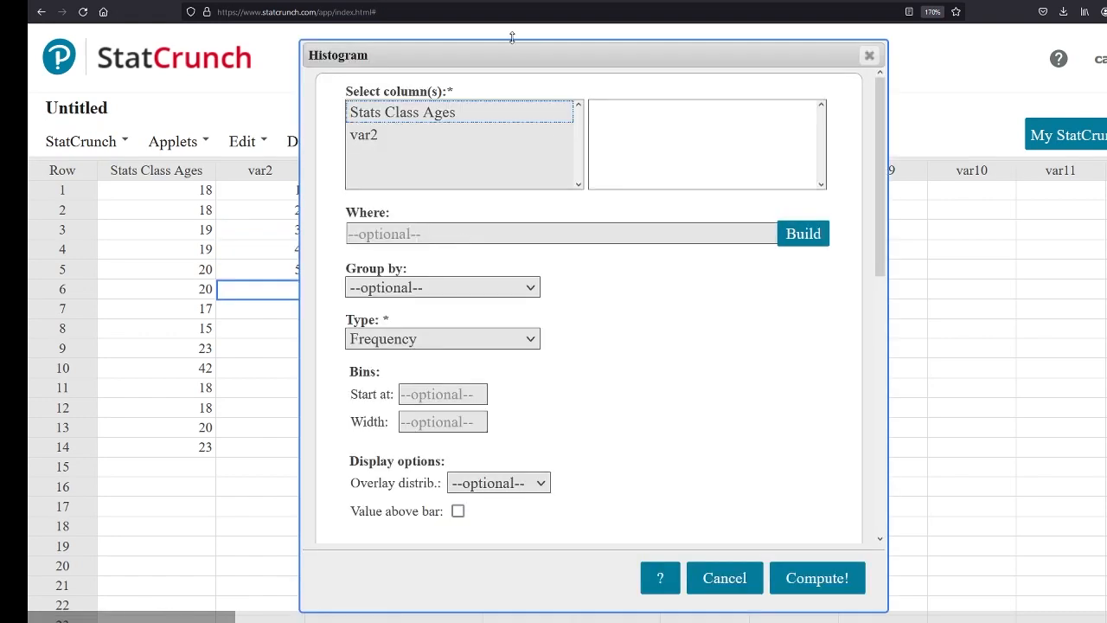
left_click_drag(472, 49, 556, 63)
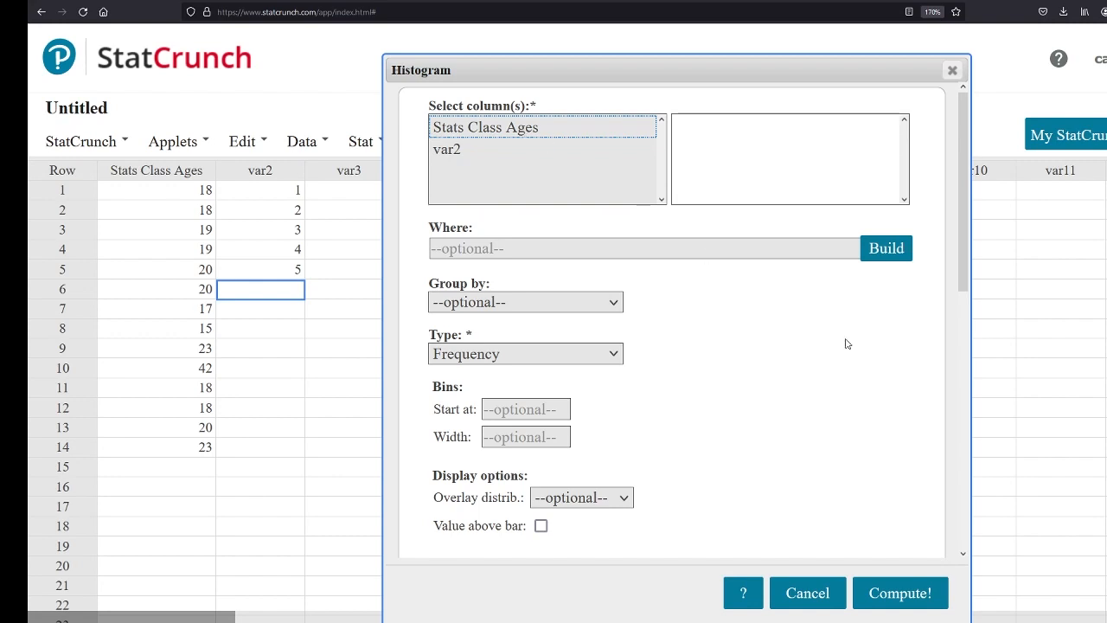
left_click(807, 592)
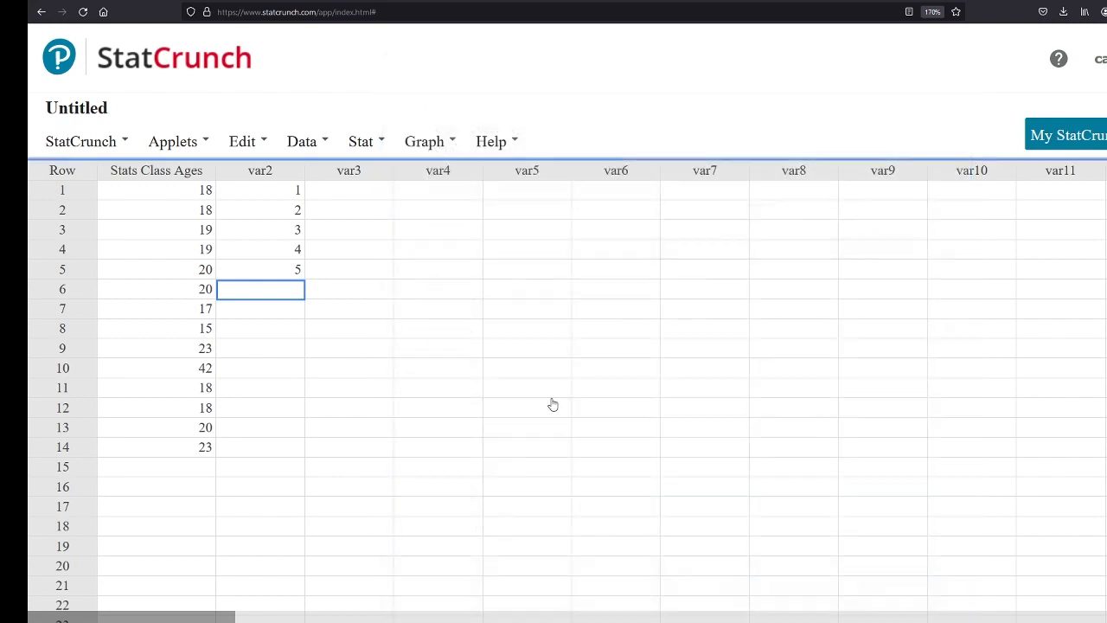
Clear the five values from the var2 column
left_click(286, 190)
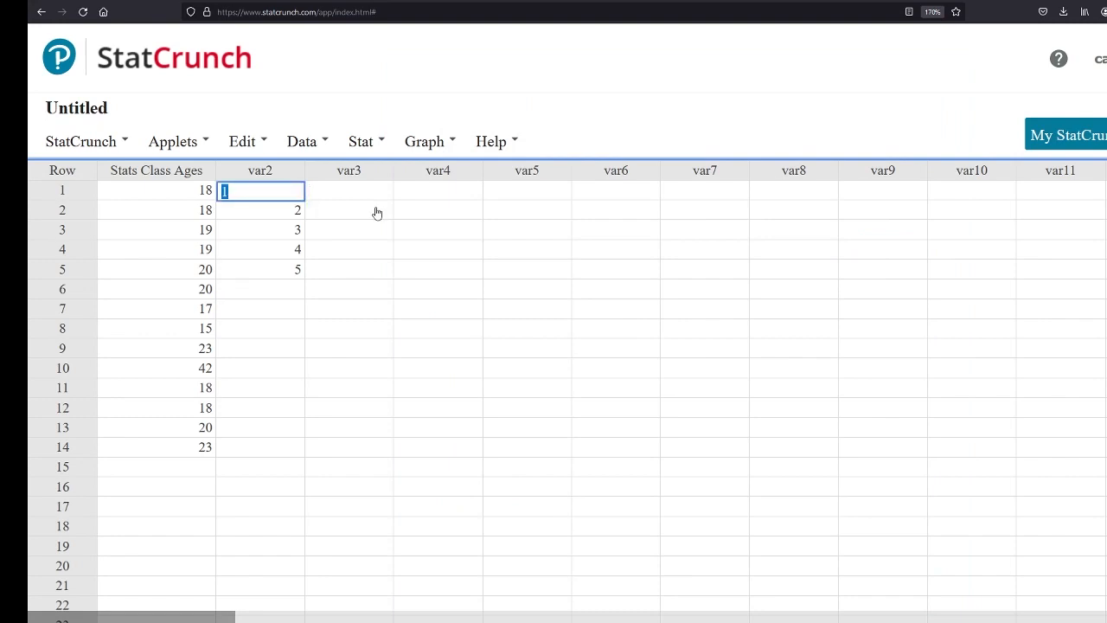
key("Down")
key("Down")
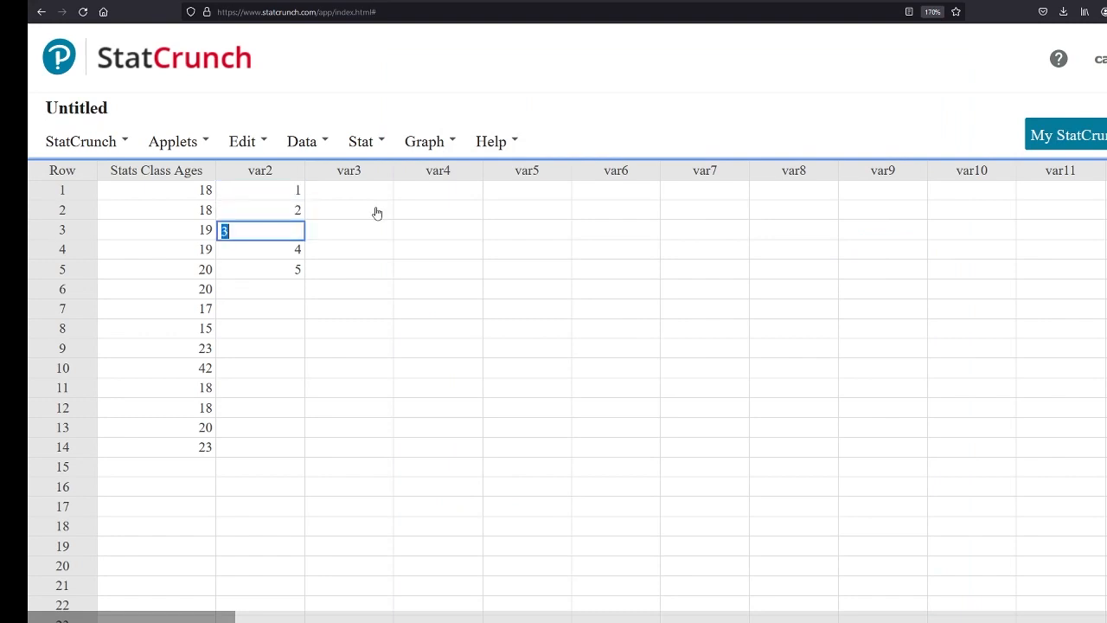
key("Up")
key("Up")
key("Delete")
key("Down")
key("Delete")
key("Down")
key("Delete")
key("Down")
key("Delete")
key("Down")
key("Delete")
key("Down")
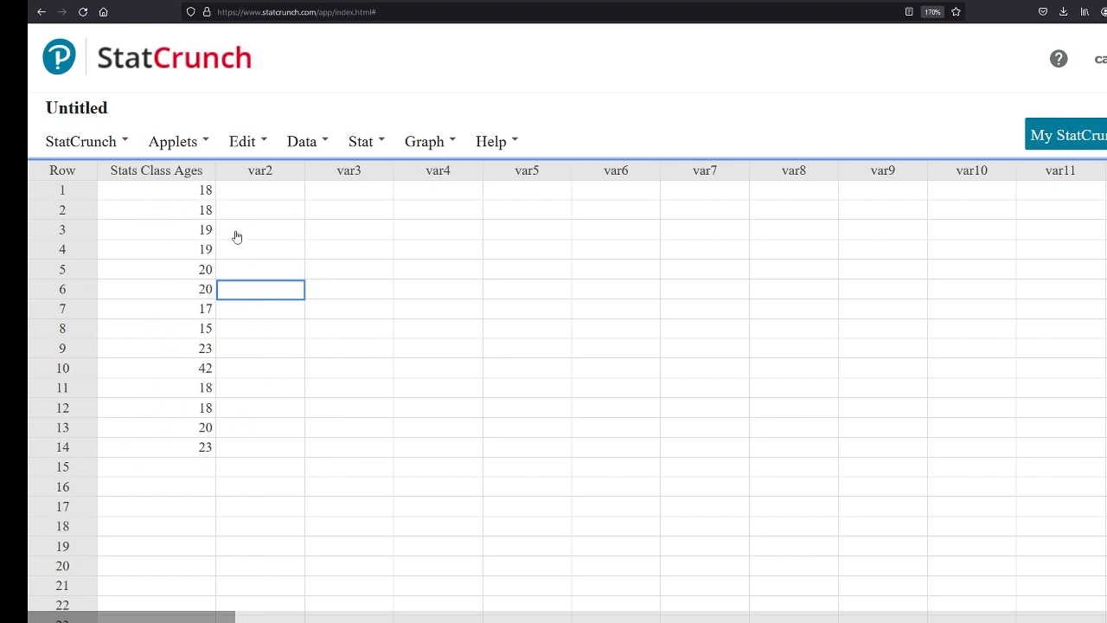
Compute the column summary statistics for Stats Class Ages with the default set of statistics, and close the results after viewing them
left_click(364, 149)
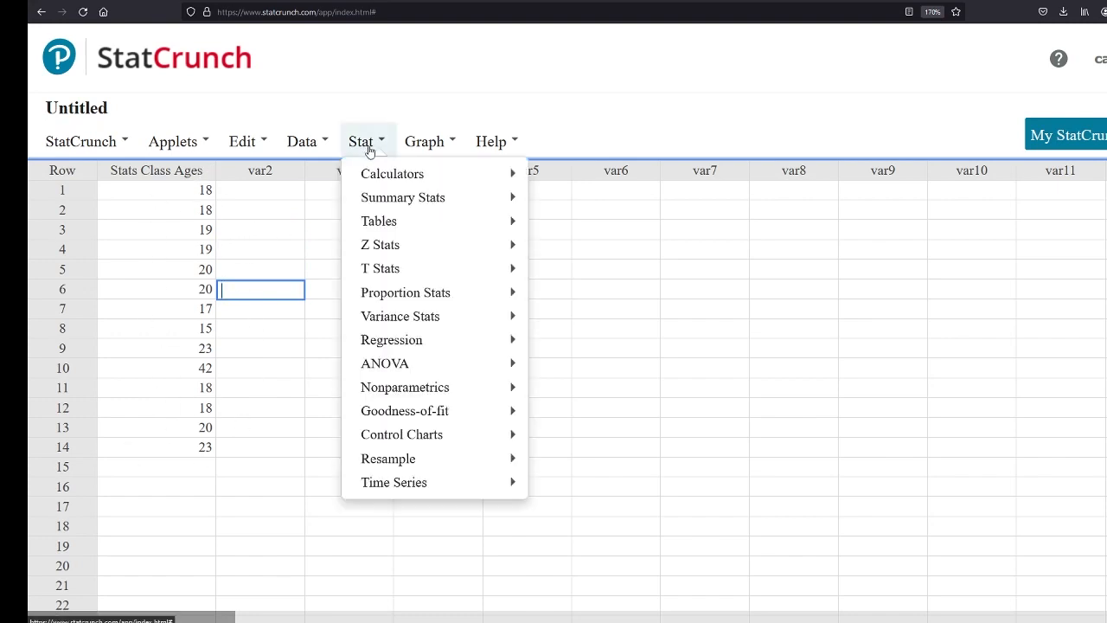
mouse_move(440, 198)
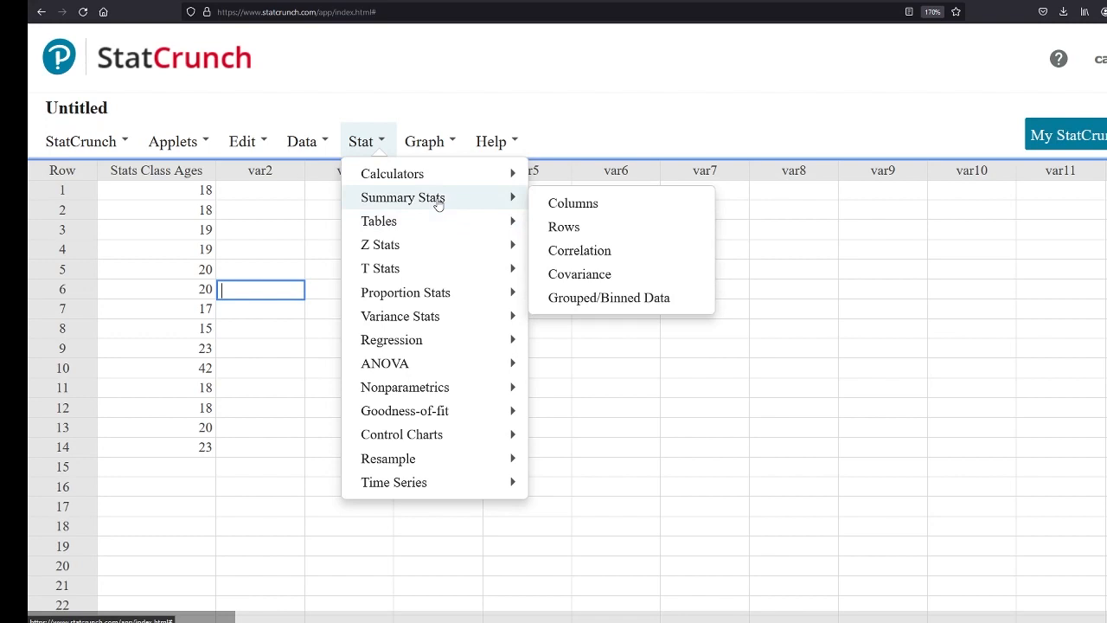
left_click(562, 203)
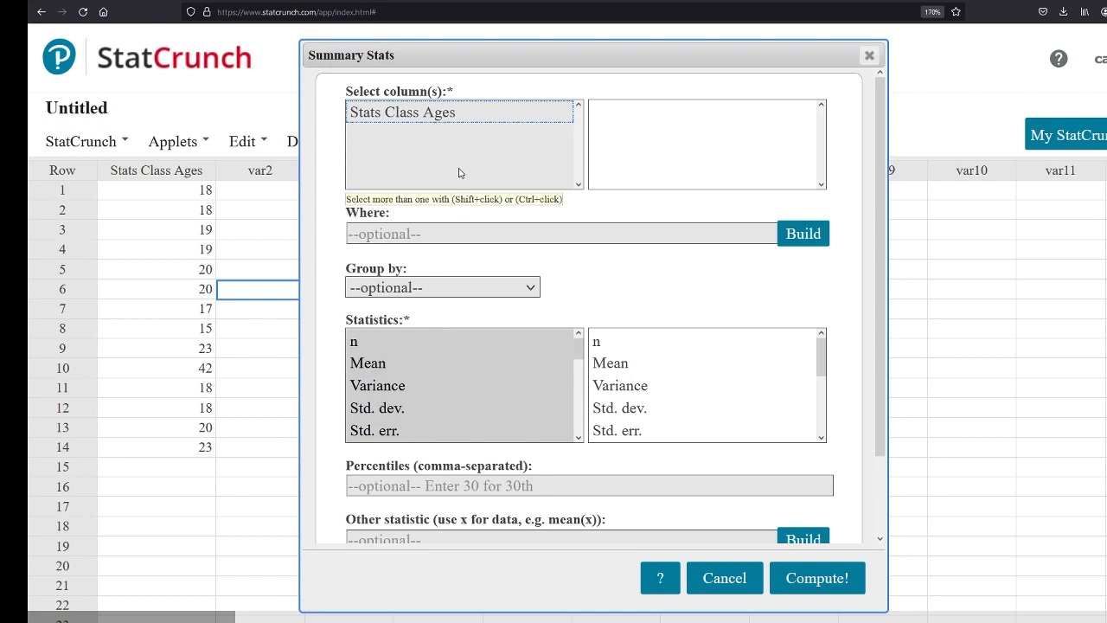
left_click(401, 112)
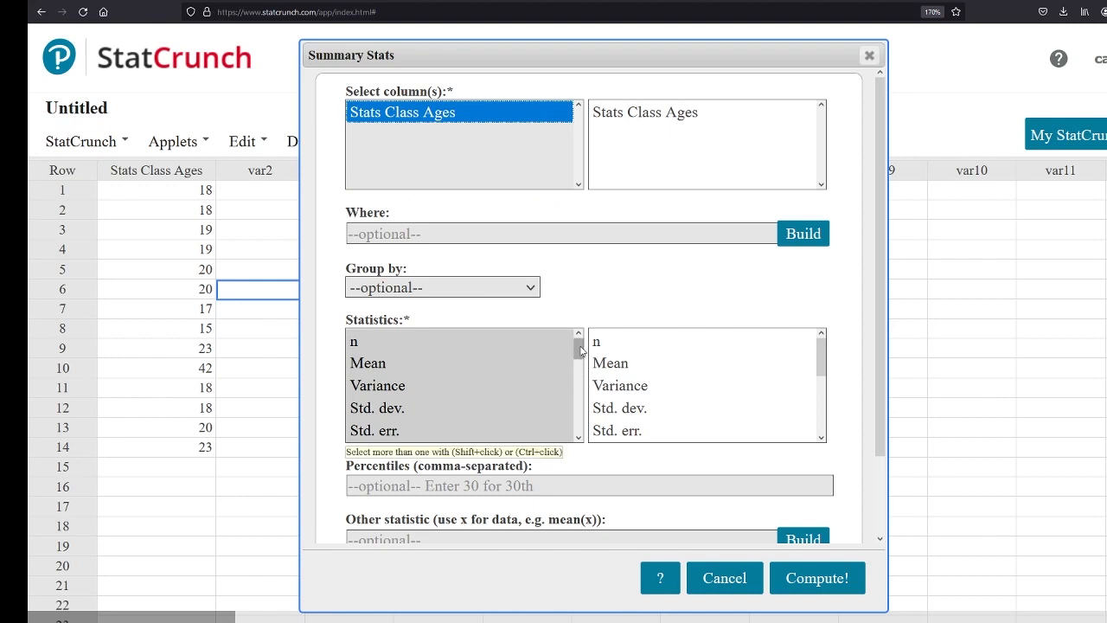
mouse_move(581, 347)
left_mouse_down()
mouse_move(563, 436)
mouse_move(578, 344)
left_mouse_up()
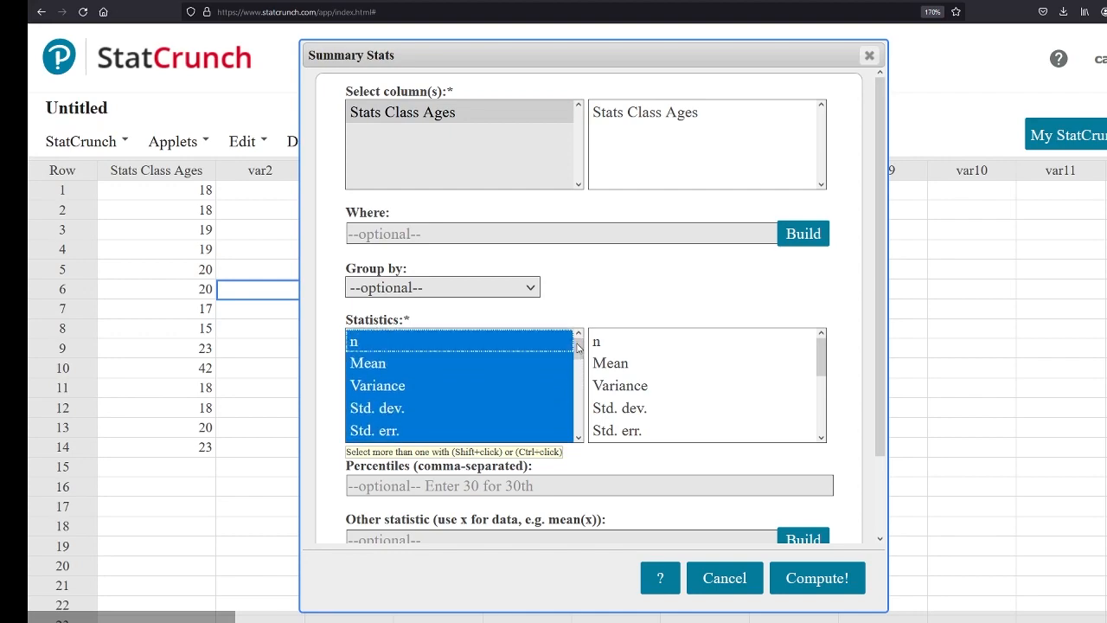
left_click(832, 576)
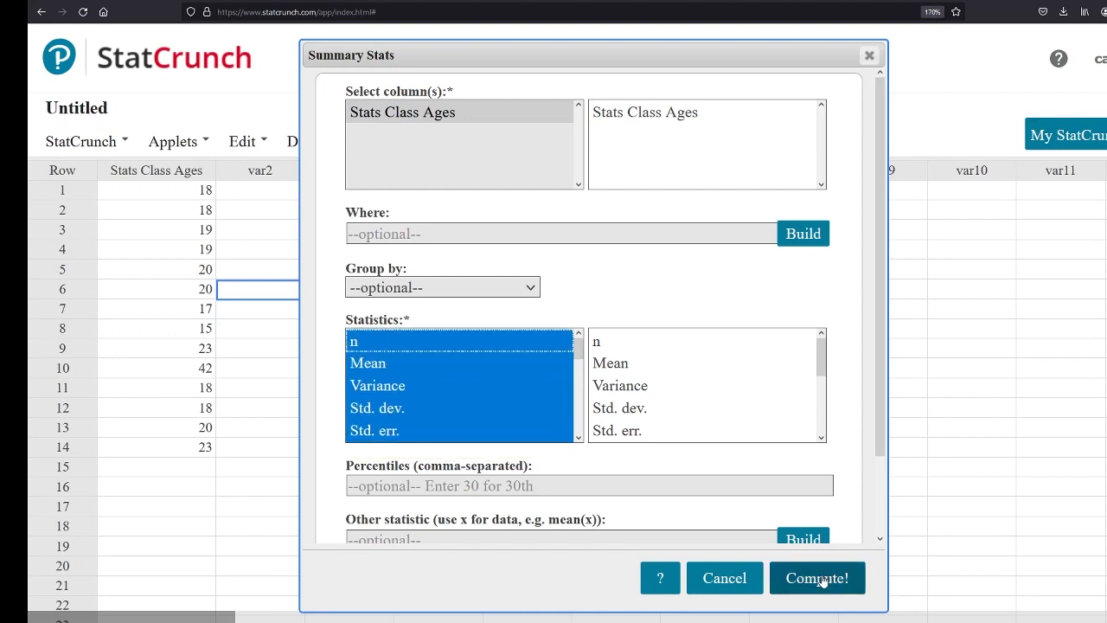
left_click_drag(894, 158, 732, 169)
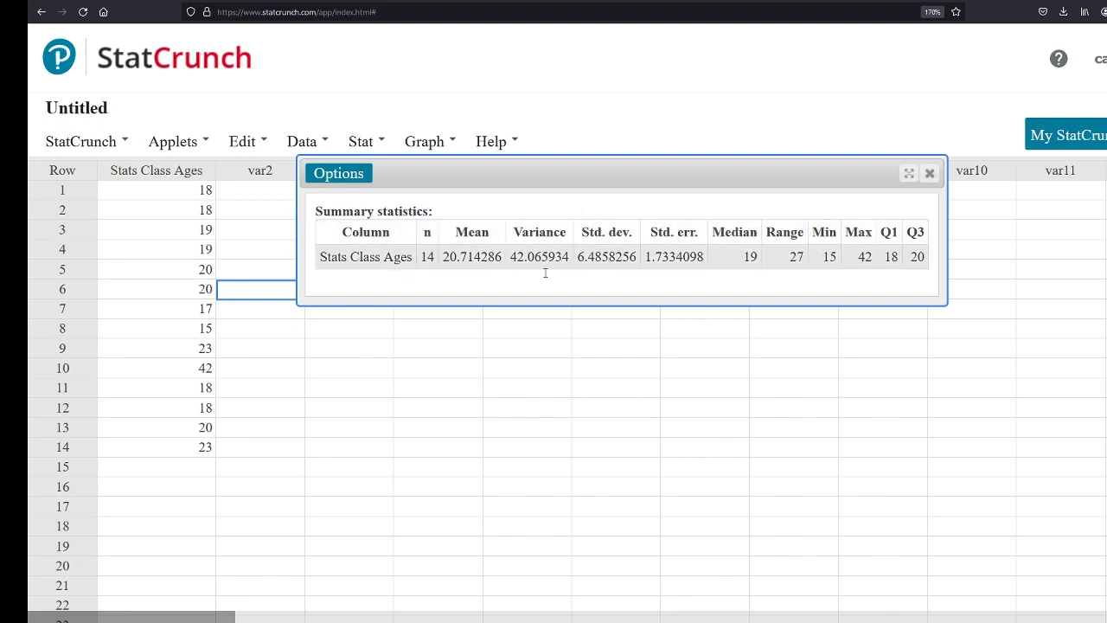
left_click(930, 173)
Enter the text "eighteen" in row 15 of the Stats Class Ages column
left_click(178, 468)
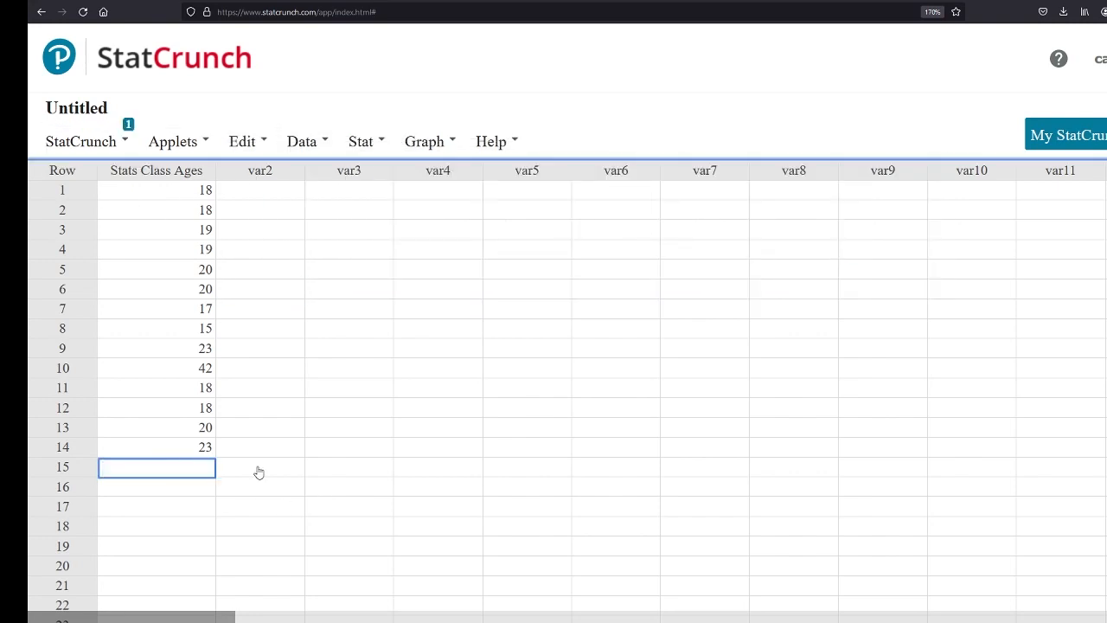
type("eighteen")
left_click(329, 403)
left_click(192, 141)
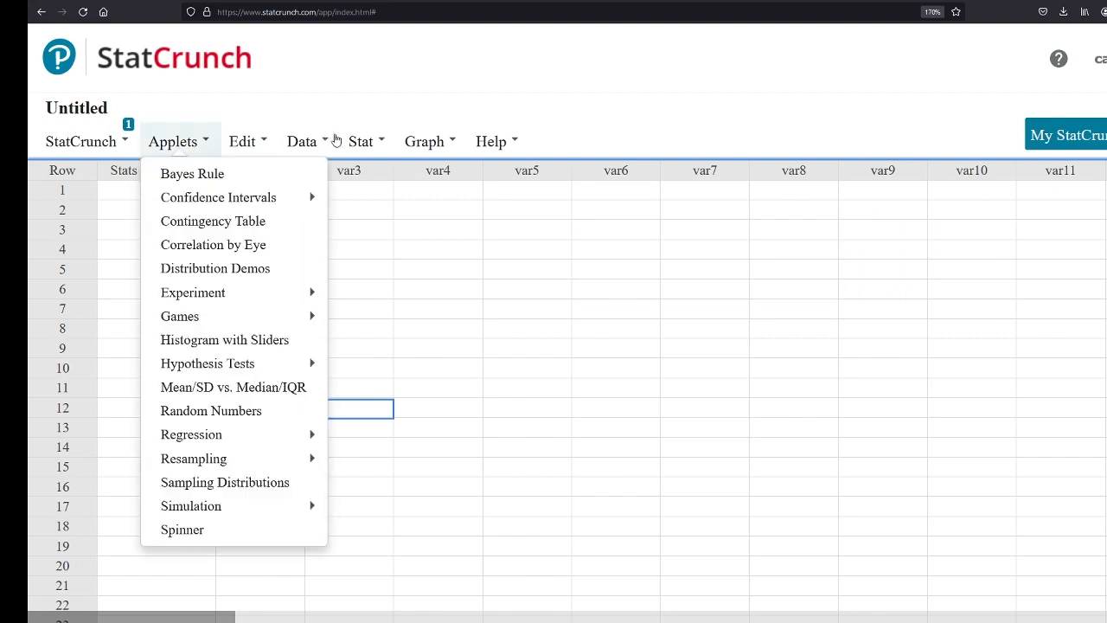
Compute the default column summary statistics for Stats Class Ages with the text entry still in row 15
mouse_move(360, 141)
mouse_move(510, 199)
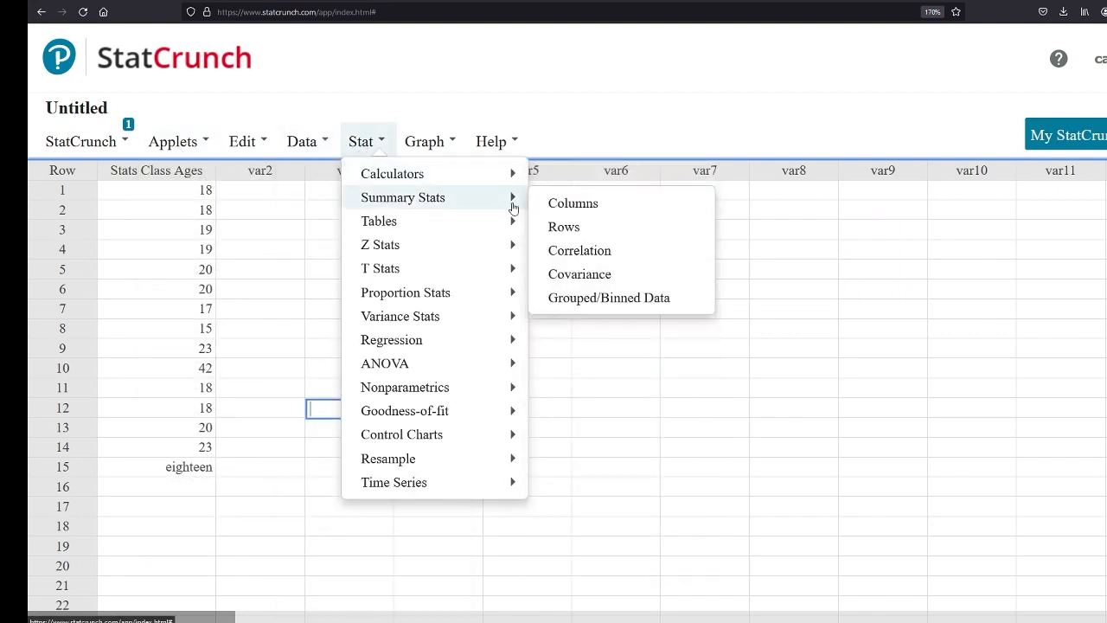
left_click(567, 204)
left_click(430, 116)
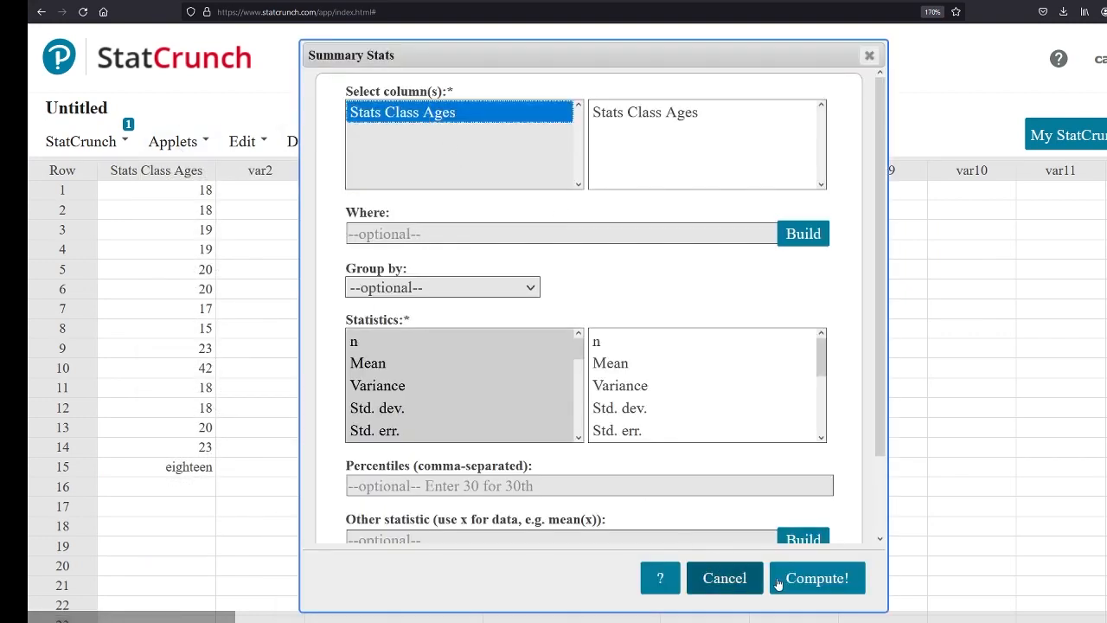
left_click(804, 586)
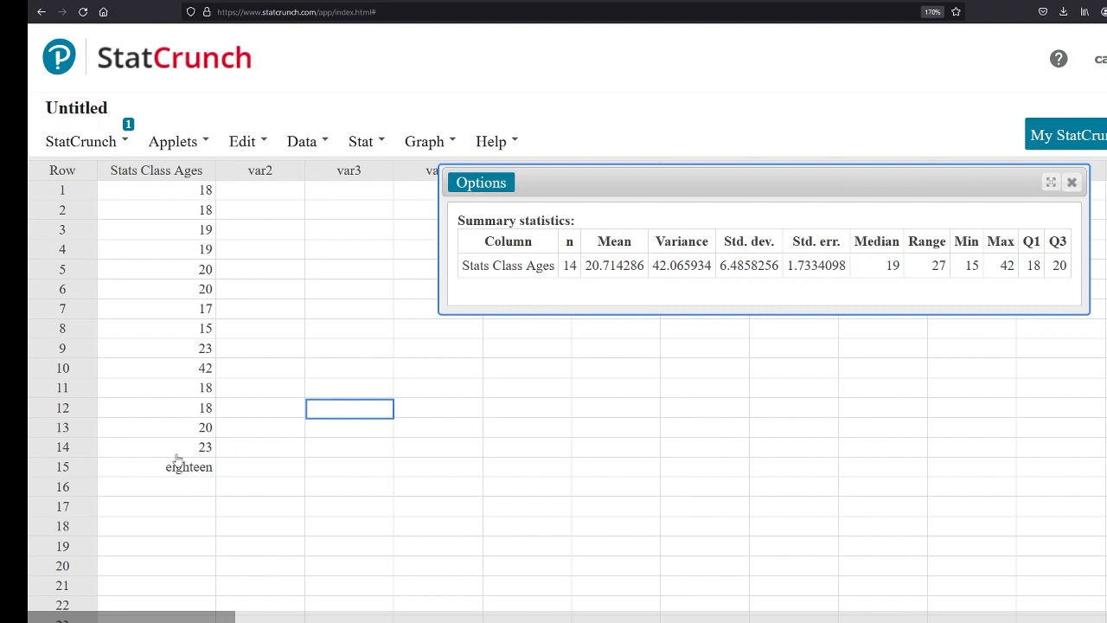
Replace the text in row 15 of Stats Class Ages with the number 18, and close the summary statistics results
left_click(197, 472)
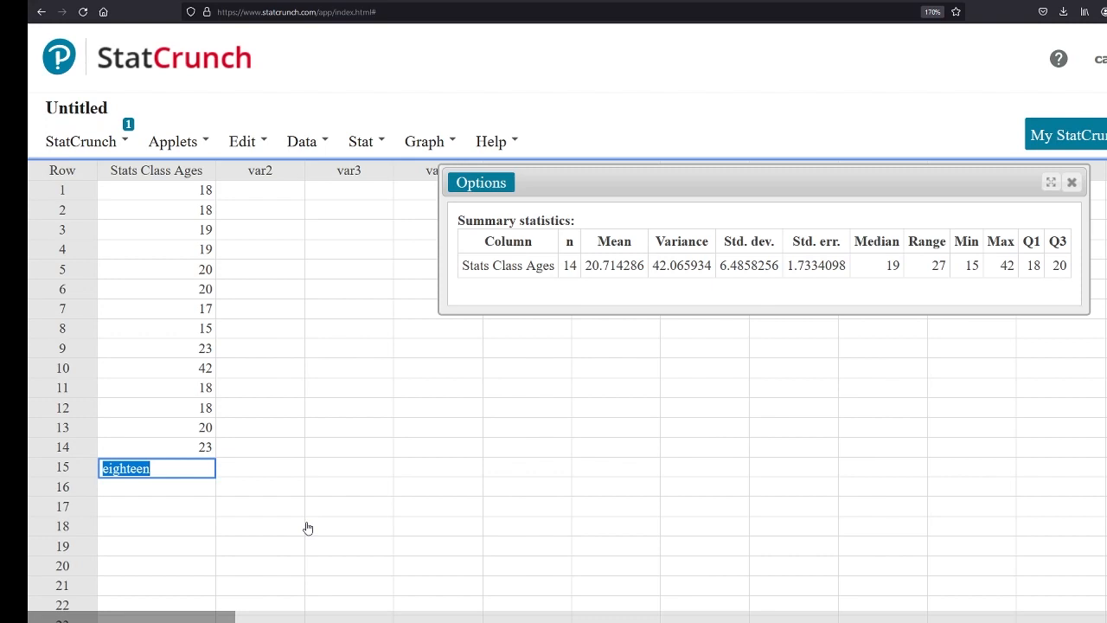
type("18")
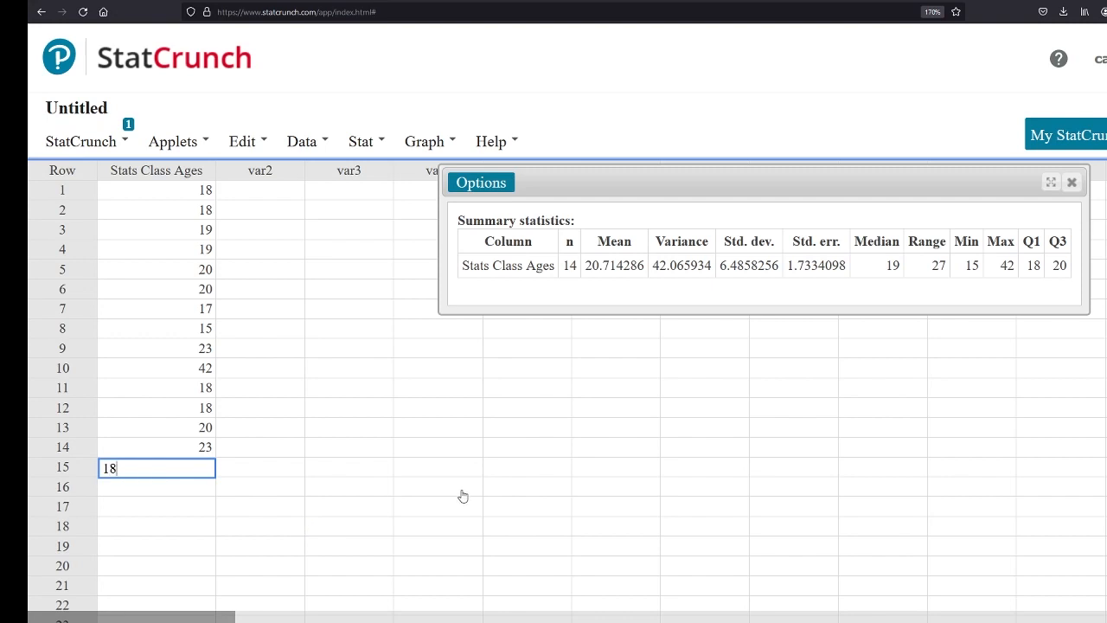
left_click(502, 488)
left_click(1072, 182)
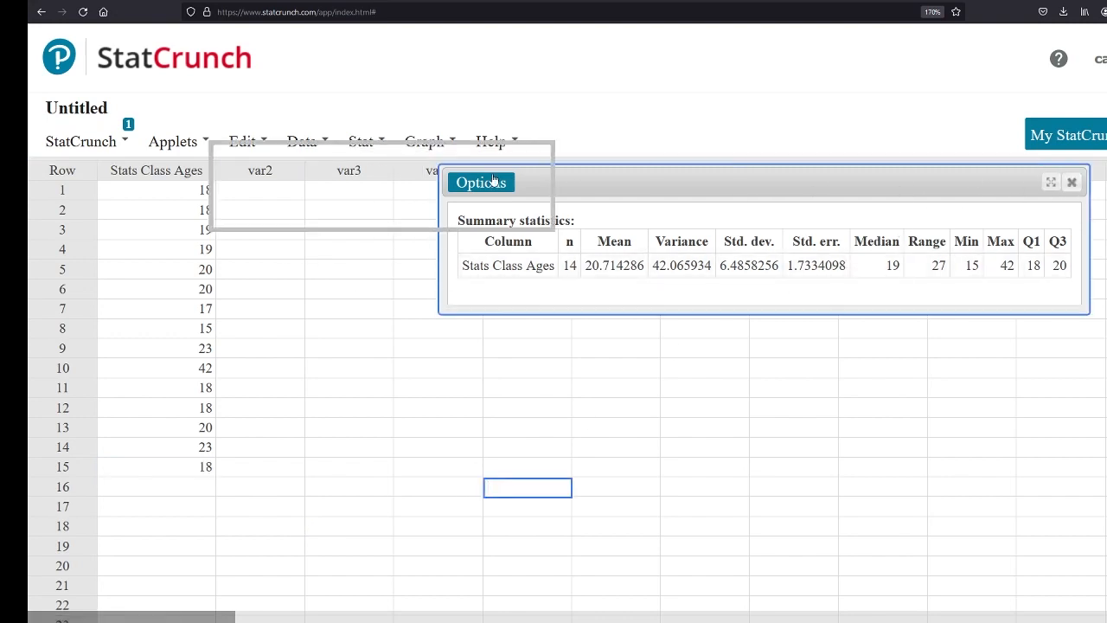
Recompute the default column summary statistics for Stats Class Ages with the corrected row 15, and close the results after viewing them
left_click(364, 142)
mouse_move(424, 199)
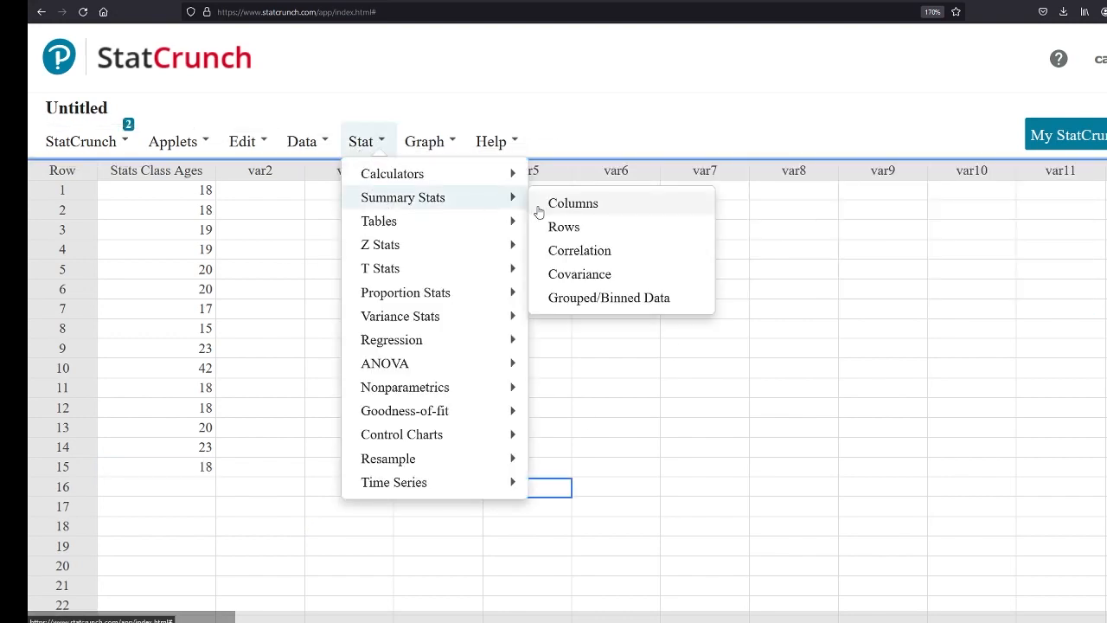
left_click(540, 206)
left_click(470, 111)
left_click(806, 578)
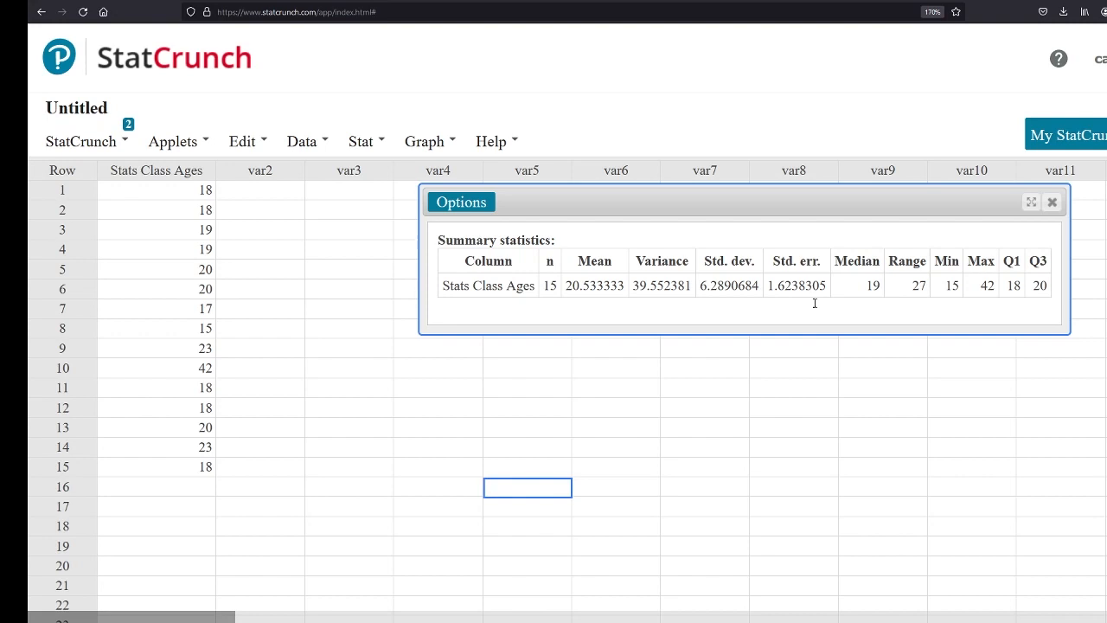
left_click(1050, 203)
left_click(359, 143)
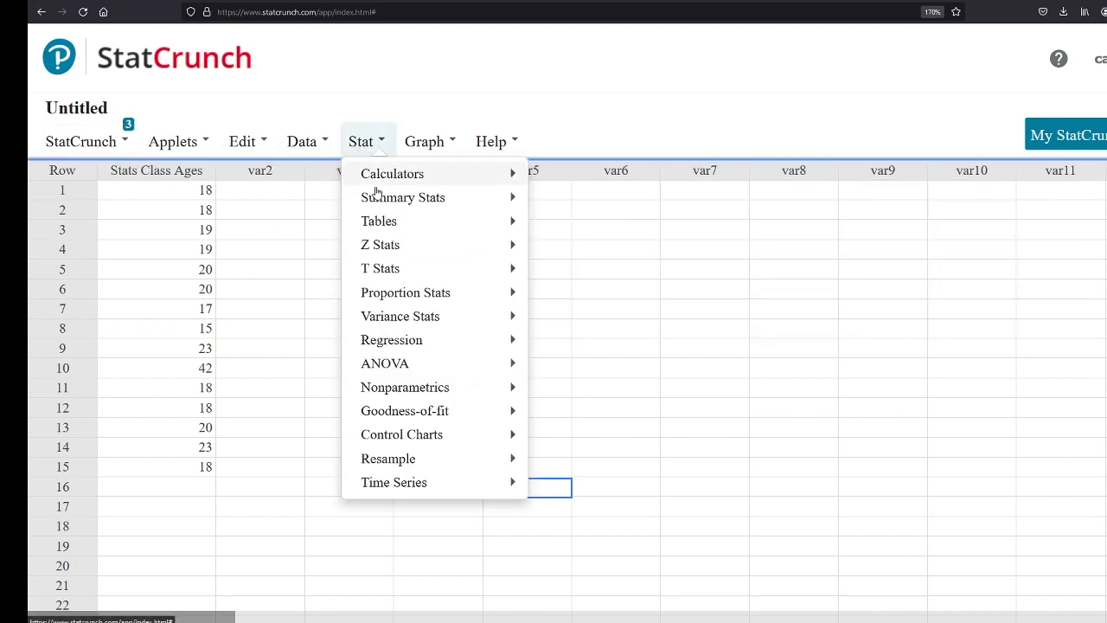
mouse_move(397, 174)
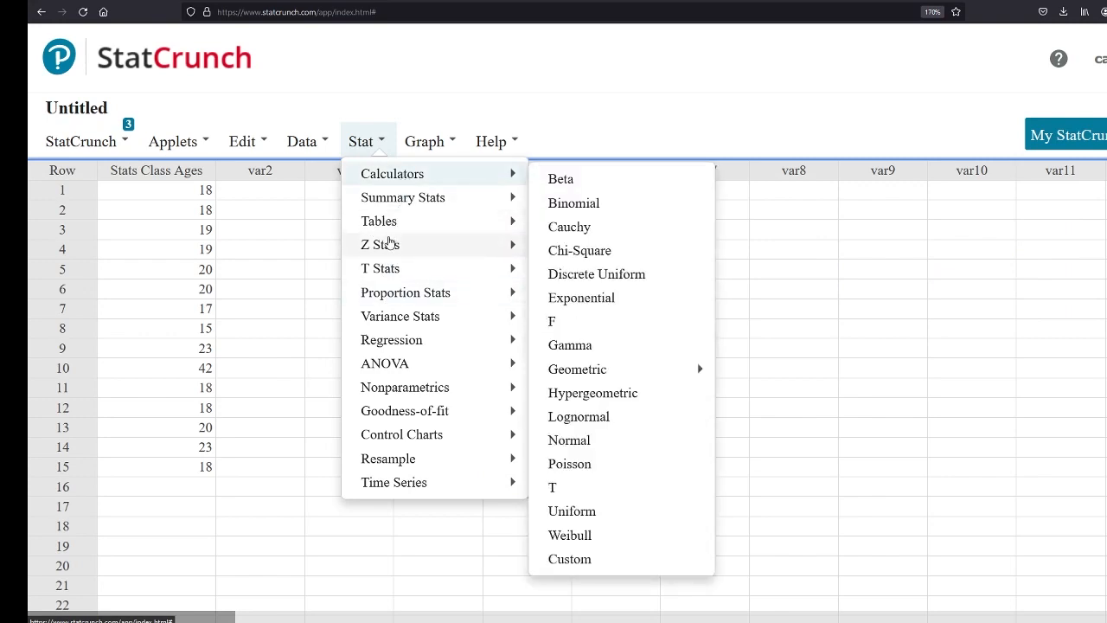
mouse_move(397, 296)
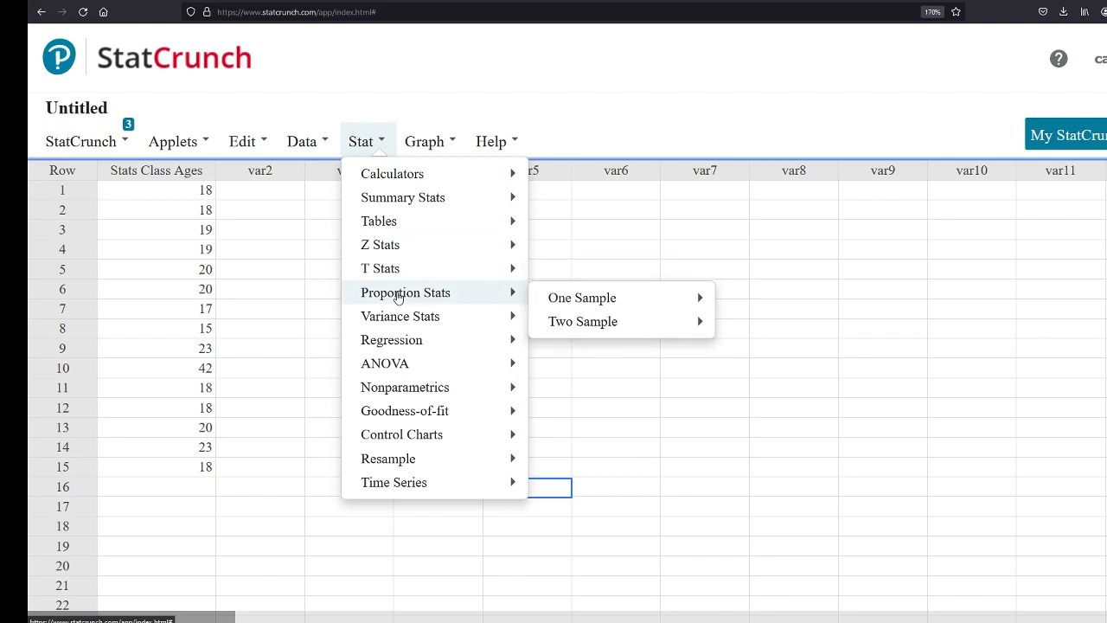
mouse_move(414, 344)
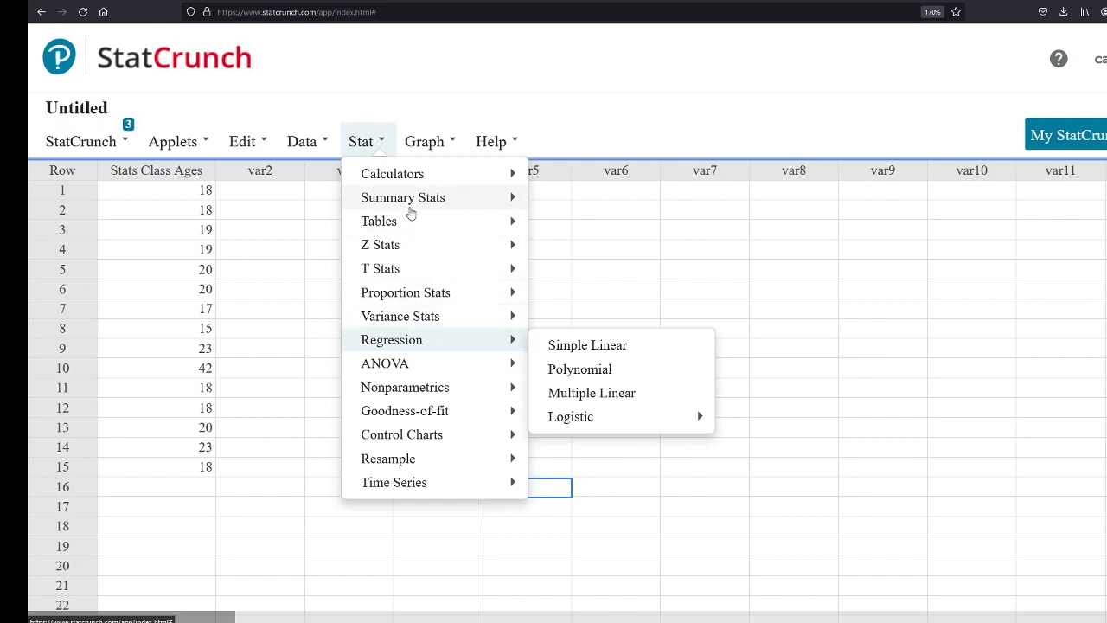
Start a frequency histogram and select Stats Class Ages as its data column
left_click(428, 144)
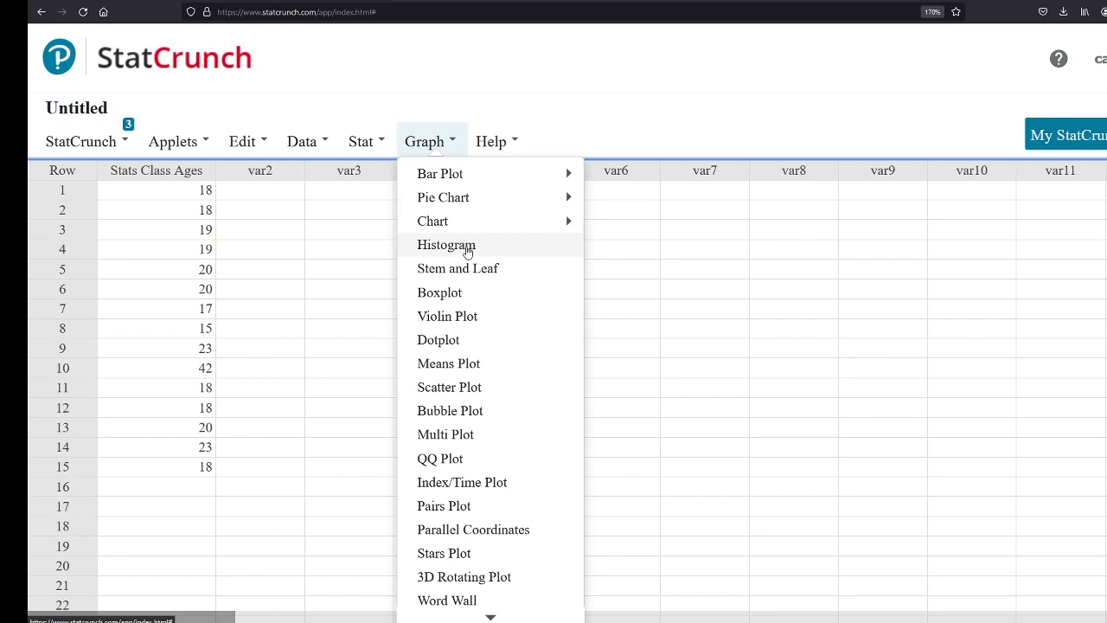
left_click(478, 250)
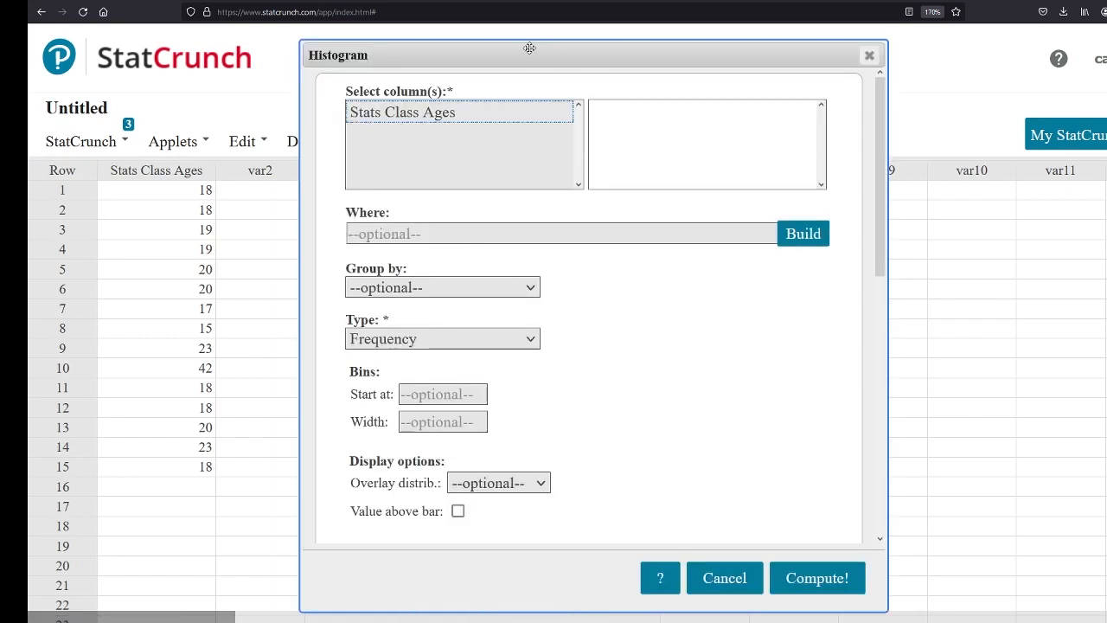
mouse_move(517, 50)
left_mouse_down()
mouse_move(542, 60)
mouse_move(523, 55)
left_mouse_up()
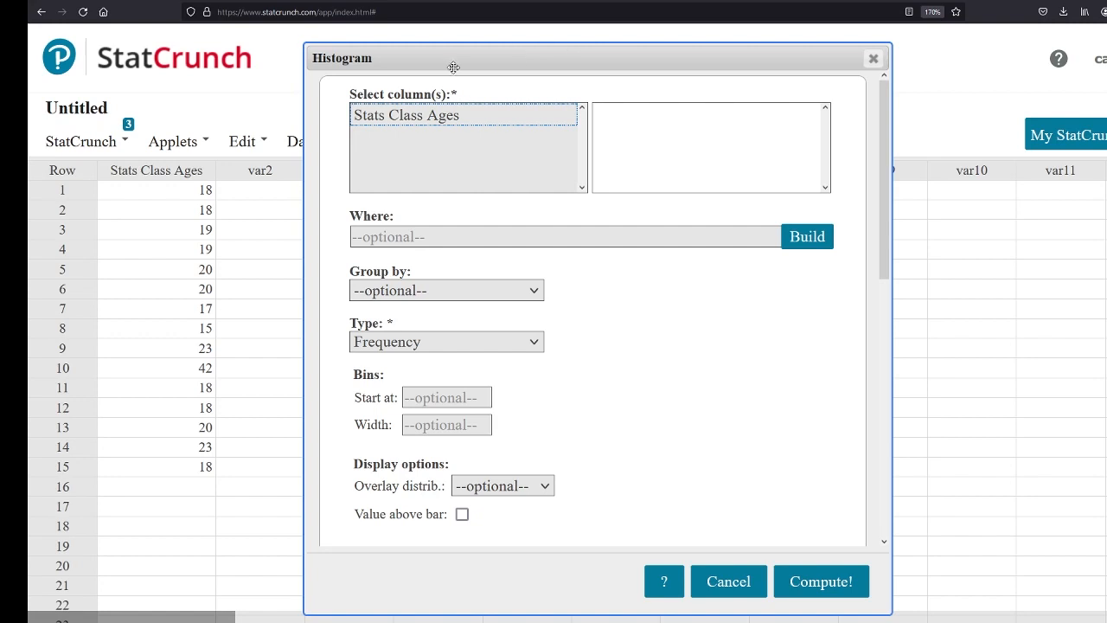
left_click(406, 116)
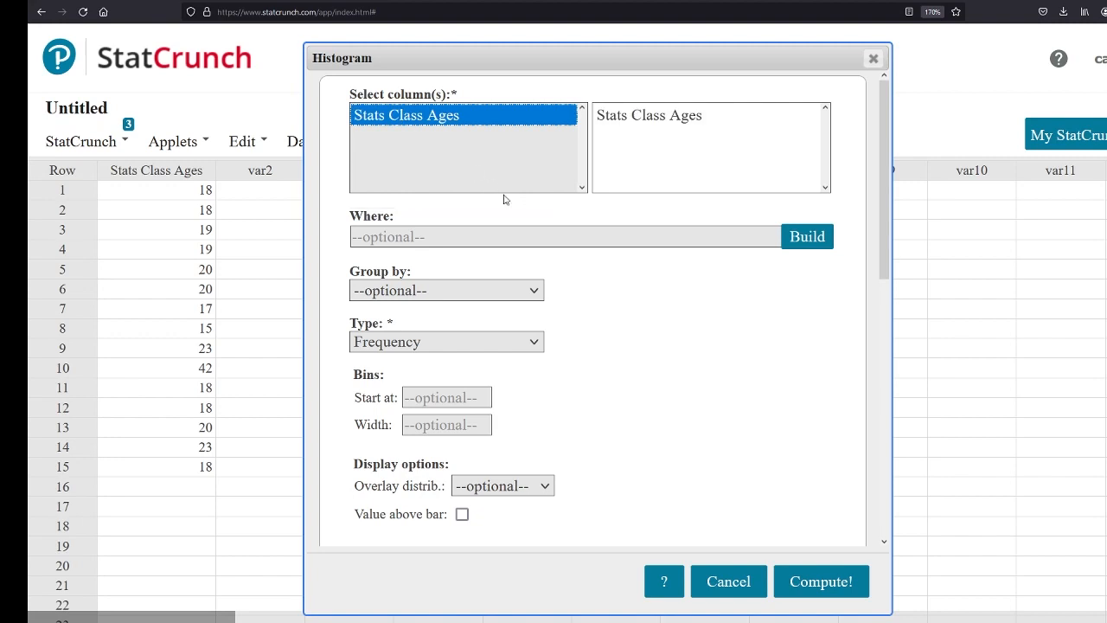
Review the histogram's display options and the available color schemes, keeping Basic - 7 colors
scroll(604, 293, "down", 1)
scroll(604, 294, "down", 2)
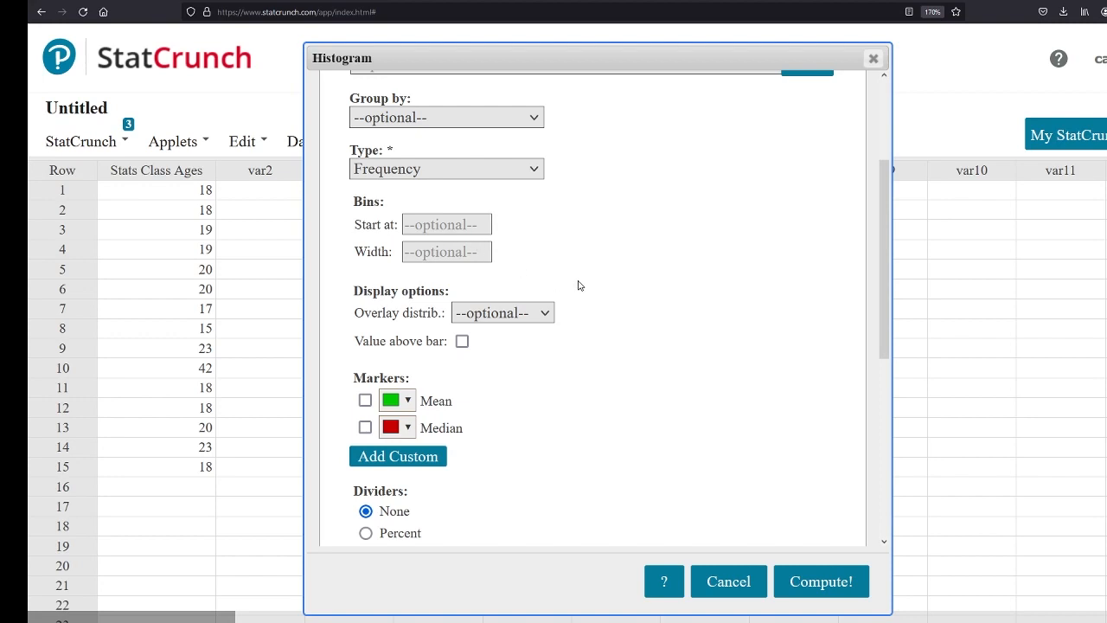
scroll(580, 285, "down", 5)
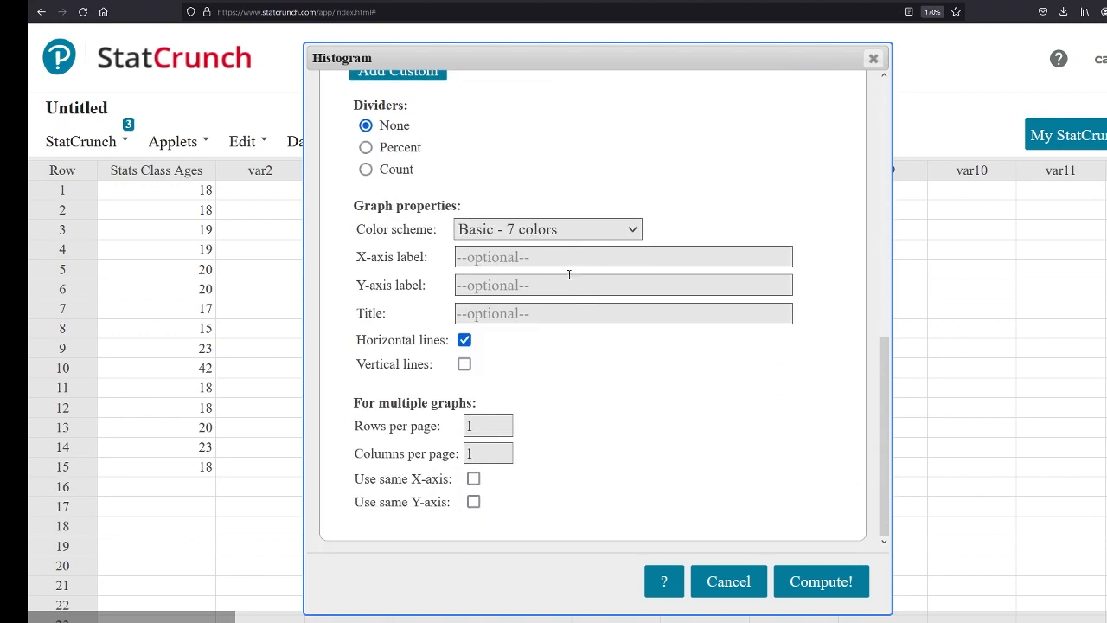
left_click(639, 232)
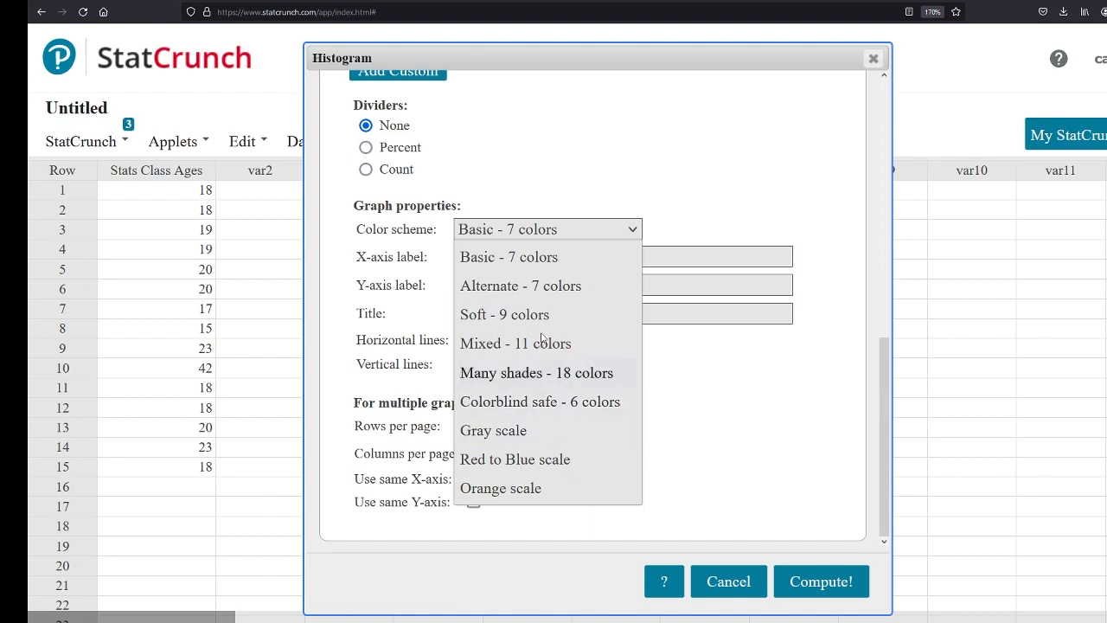
left_click(670, 217)
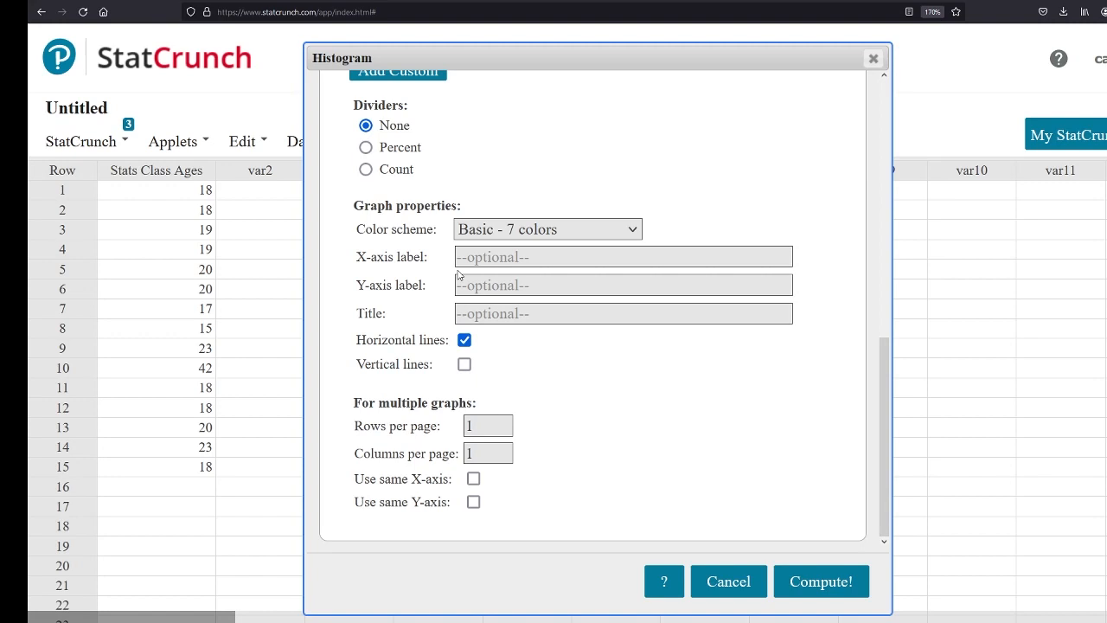
Label the histogram's X-axis "Age (years)" and its Y-axis "Frequency"
left_click(548, 256)
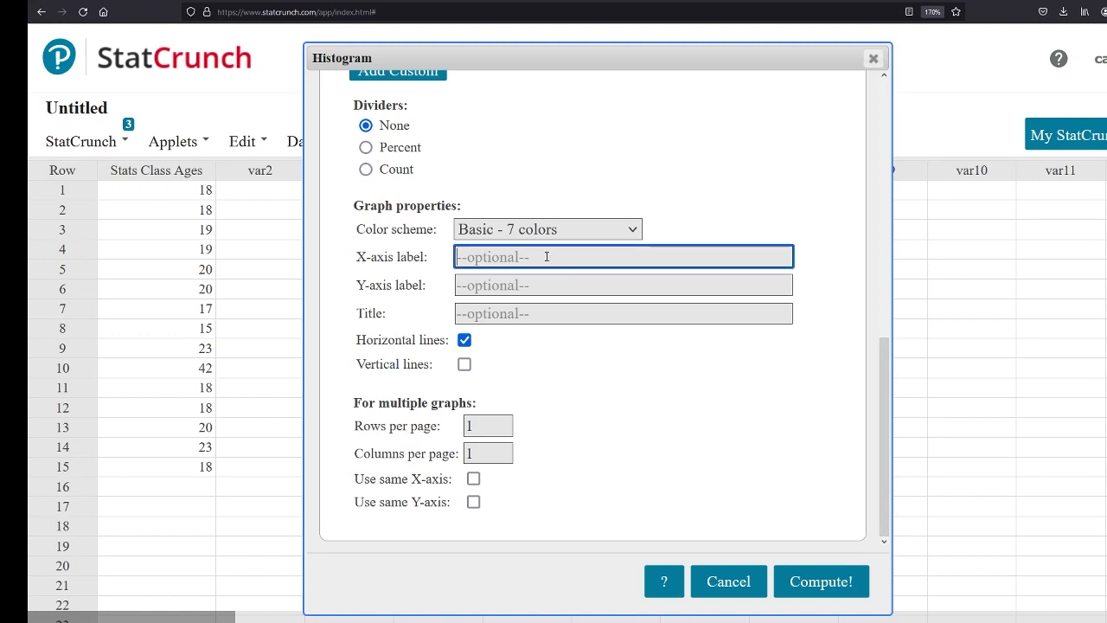
type("Age ()")
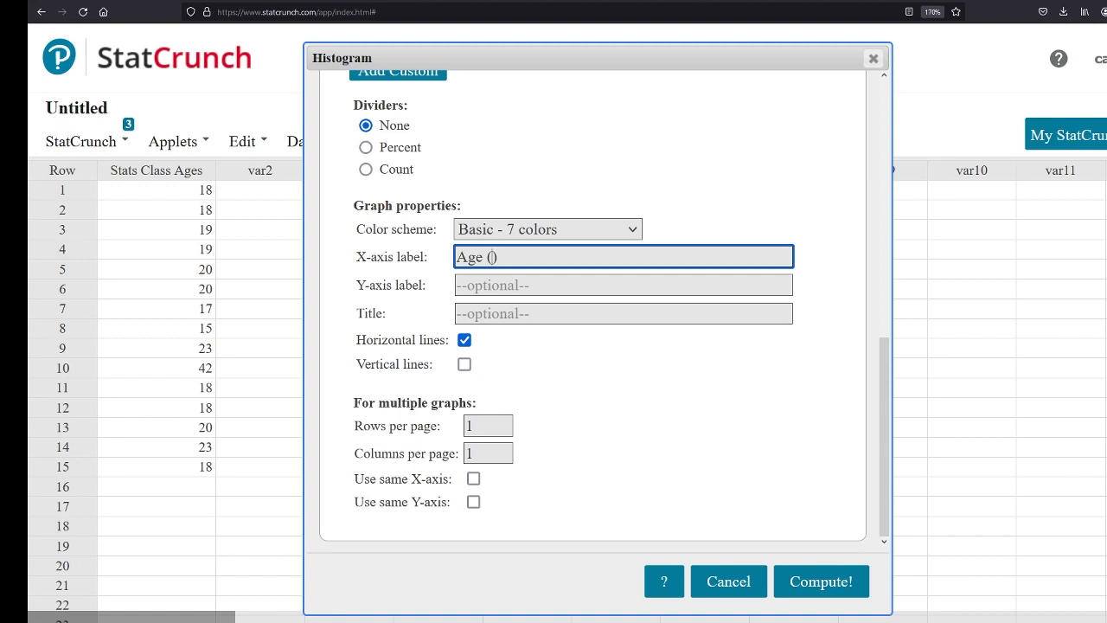
type("years")
left_click(530, 286)
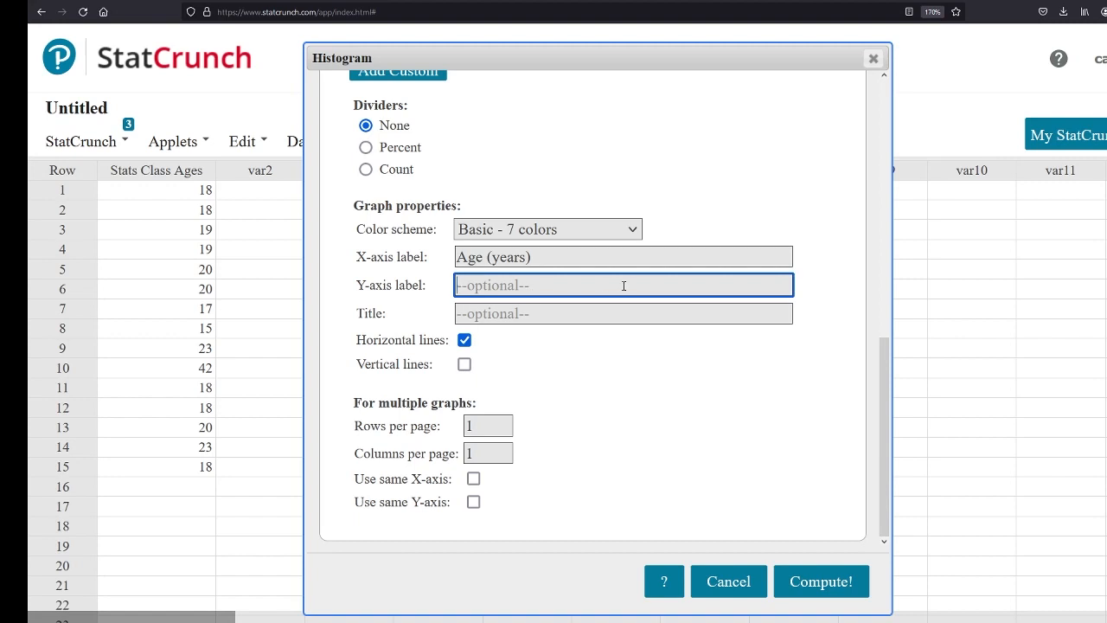
type("Count")
key("BackSpace")
key("BackSpace")
key("BackSpace")
key("BackSpace")
key("BackSpace")
type("Frequency")
Title the histogram "Ages of Students in Statistics Class", generate it, and move the graph window closer to the data columns
left_click(618, 313)
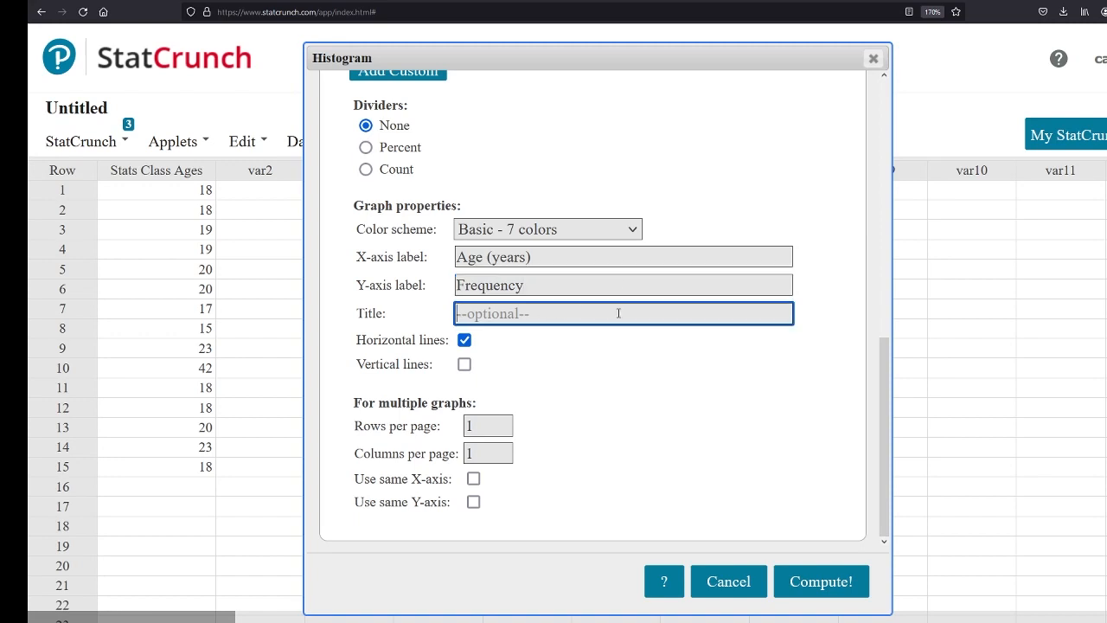
type("Ages of Students in ")
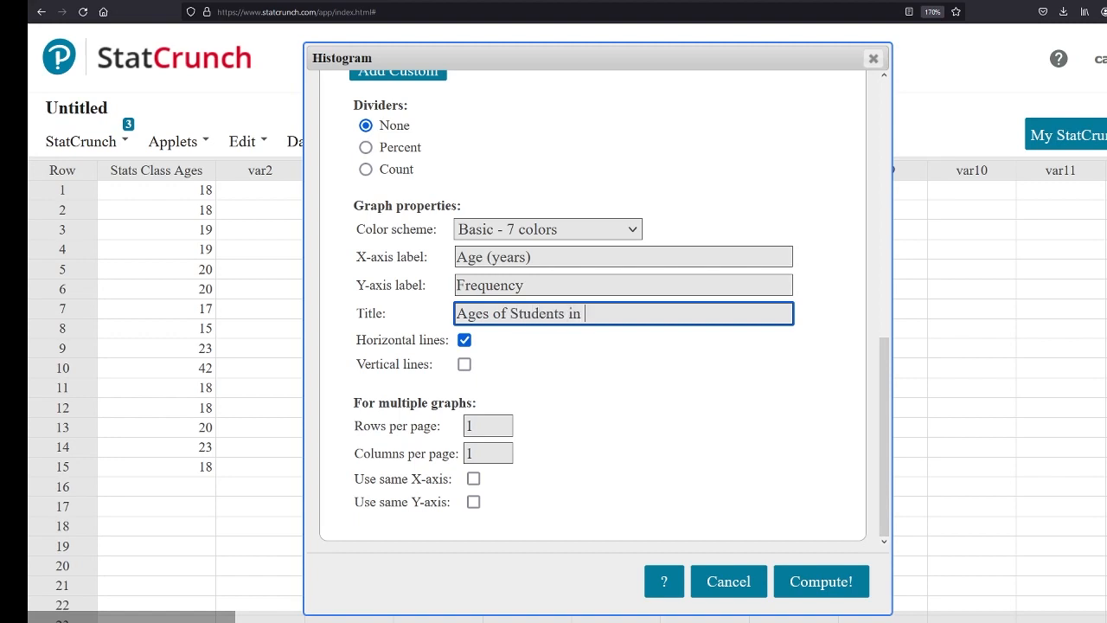
type("Statistics Class")
left_click(815, 583)
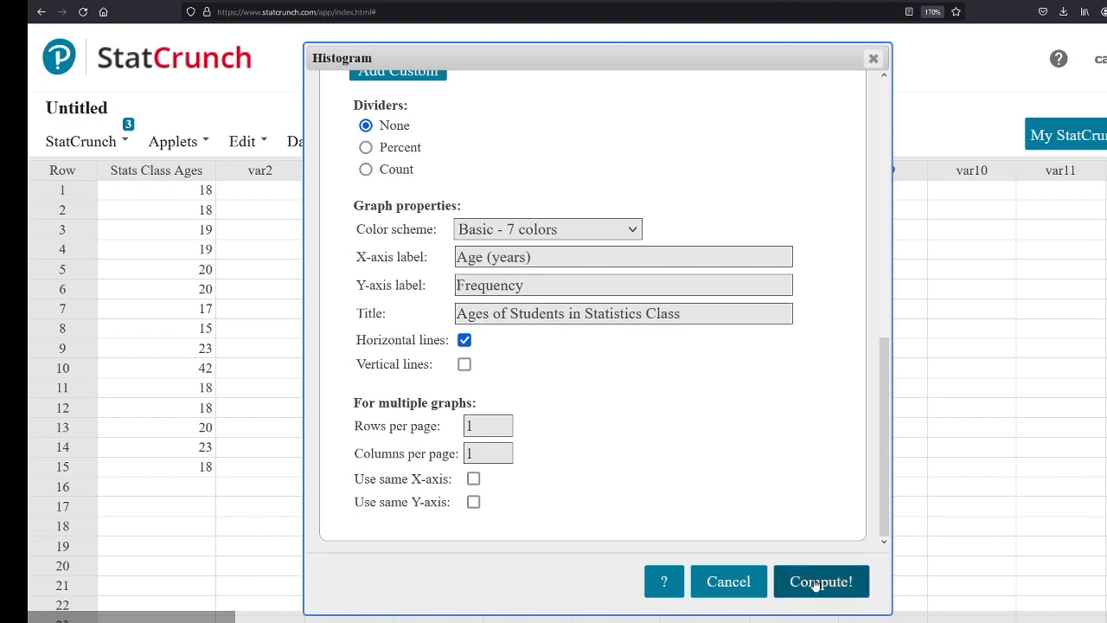
left_click_drag(831, 226, 615, 137)
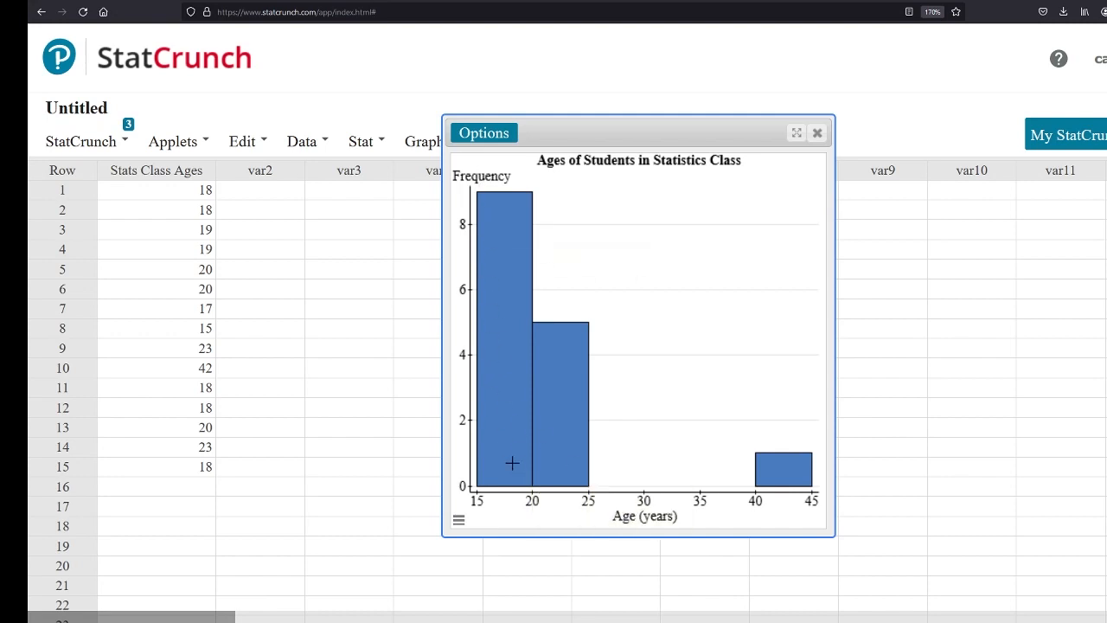
Examine the frequency and age interval of each bar in the histogram
mouse_move(508, 459)
mouse_move(495, 204)
mouse_move(543, 381)
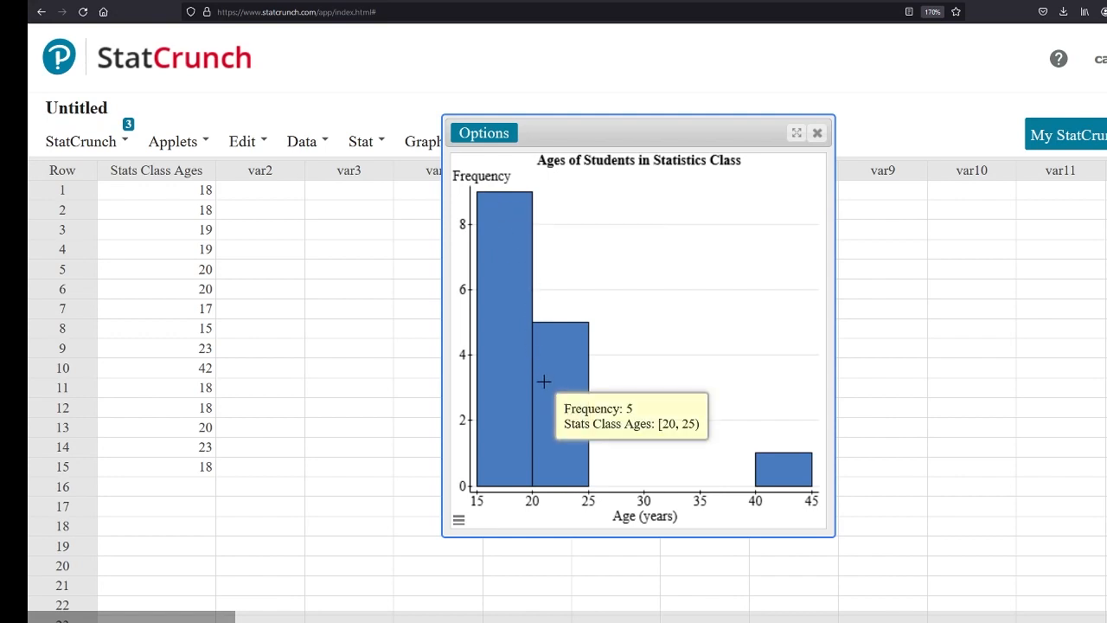
mouse_move(785, 467)
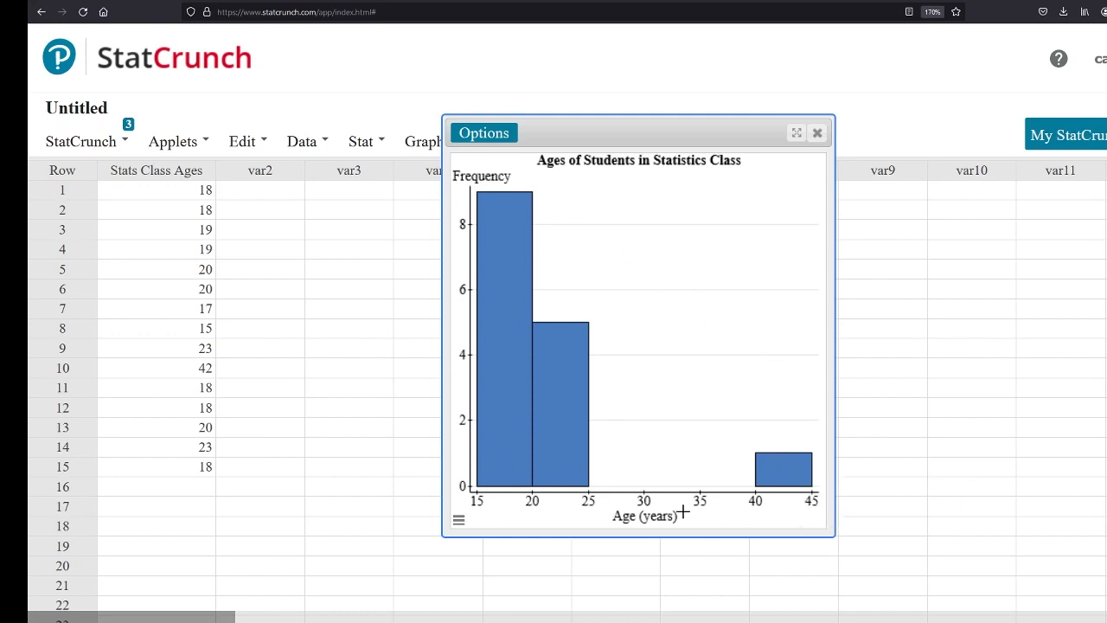
mouse_move(682, 421)
Edit the histogram to use a bin width of 2, regenerate it, and inspect the frequency of its tallest bar
left_click(513, 141)
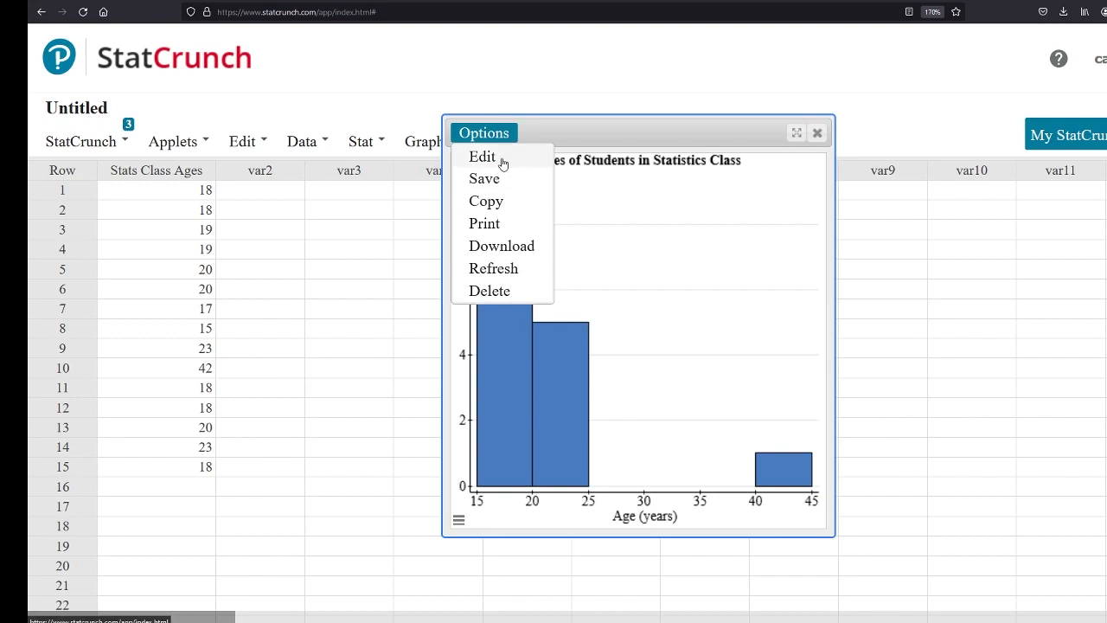
left_click(482, 156)
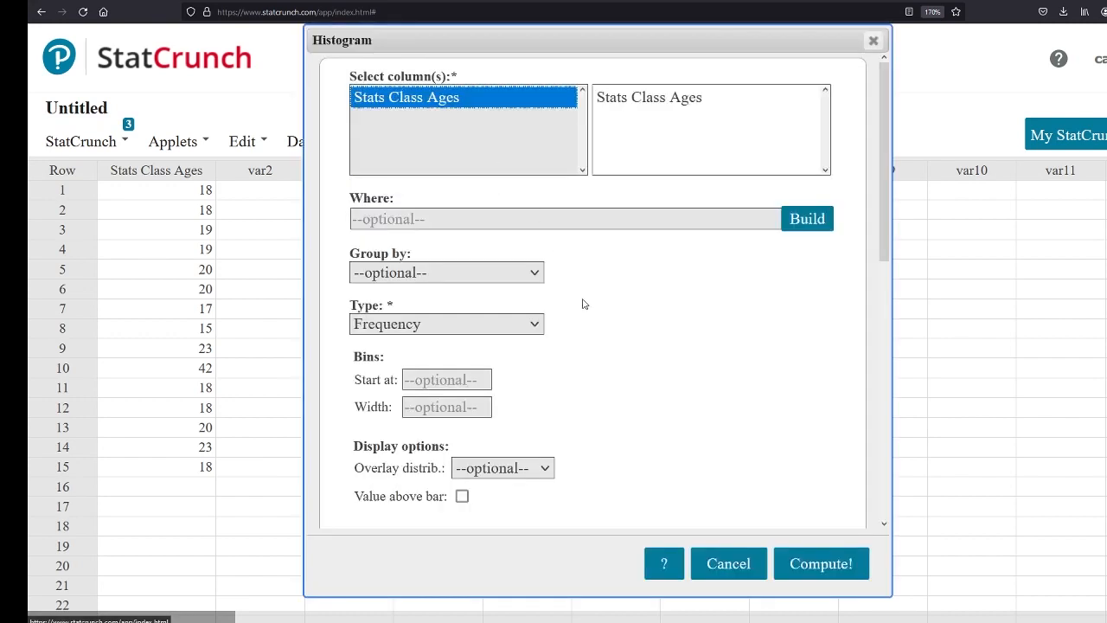
left_click(450, 407)
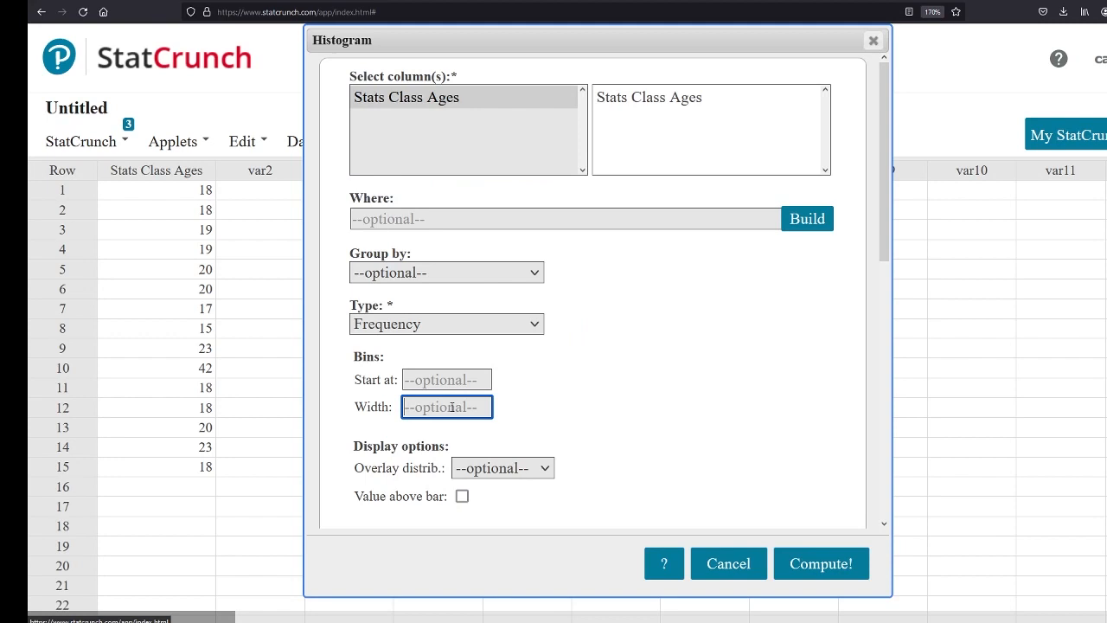
type("5")
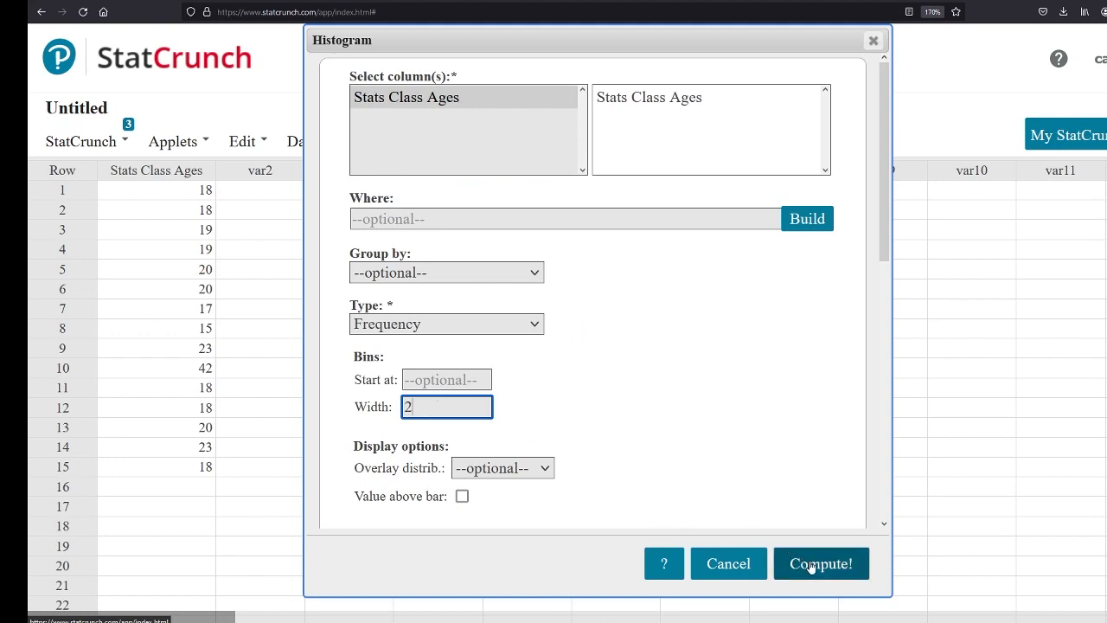
left_click(815, 563)
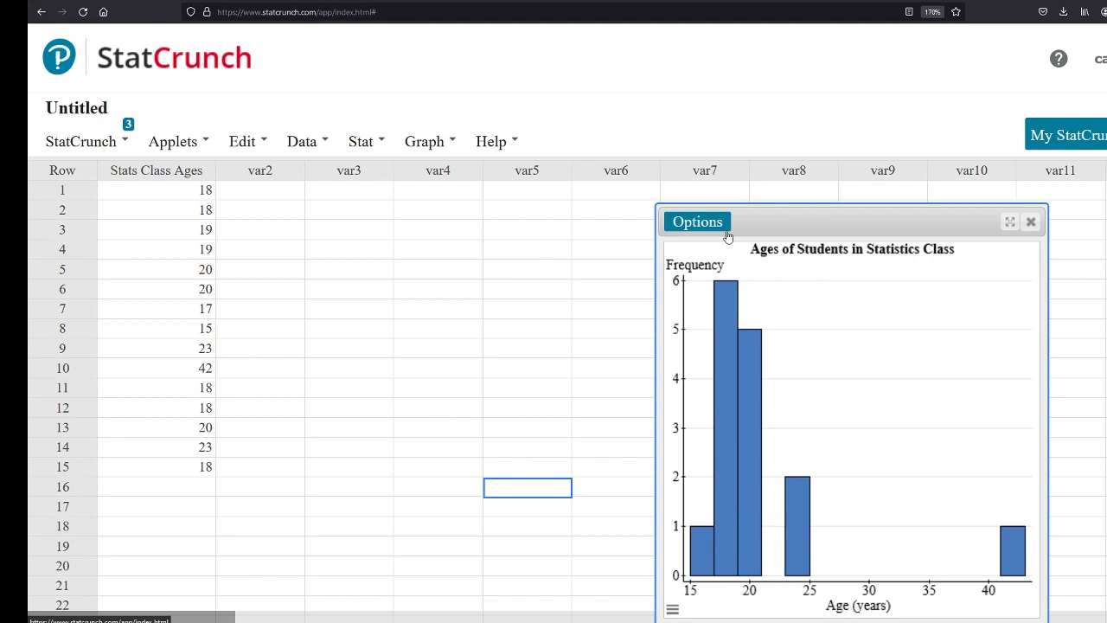
mouse_move(725, 347)
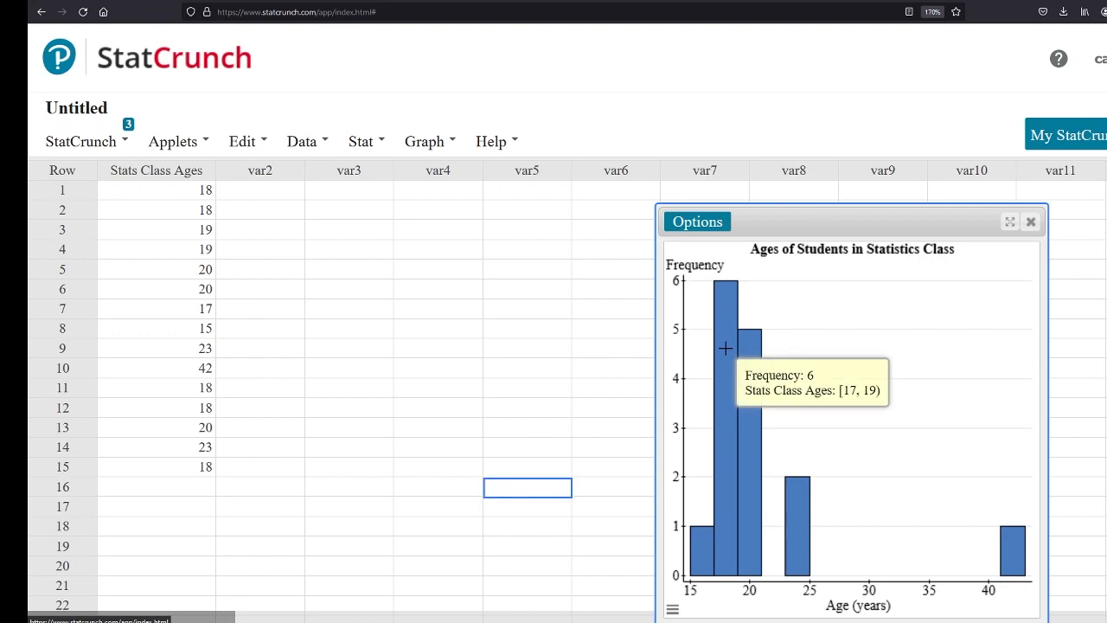
Edit the histogram to use a bin width of 1 and regenerate it
mouse_move(697, 561)
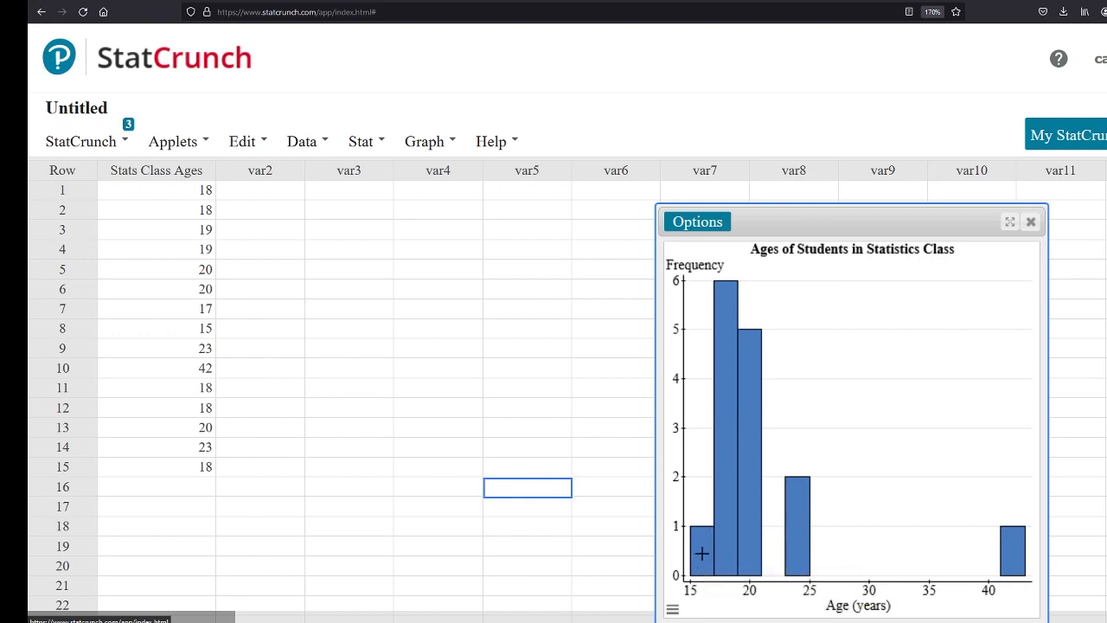
mouse_move(733, 509)
left_click(697, 224)
left_click(706, 246)
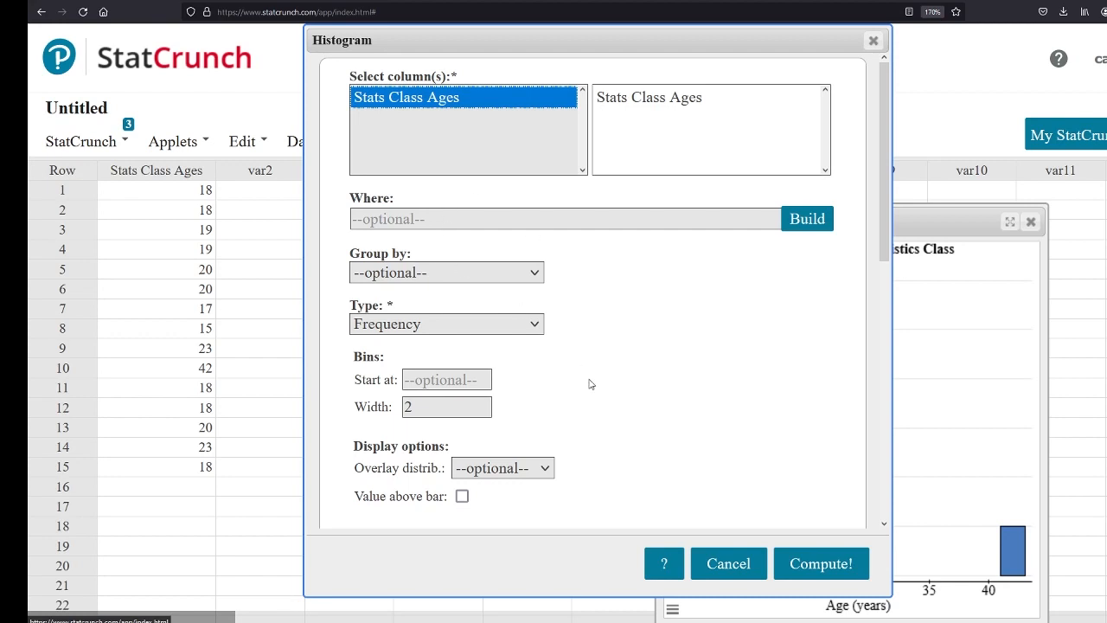
scroll(589, 384, "down", 4)
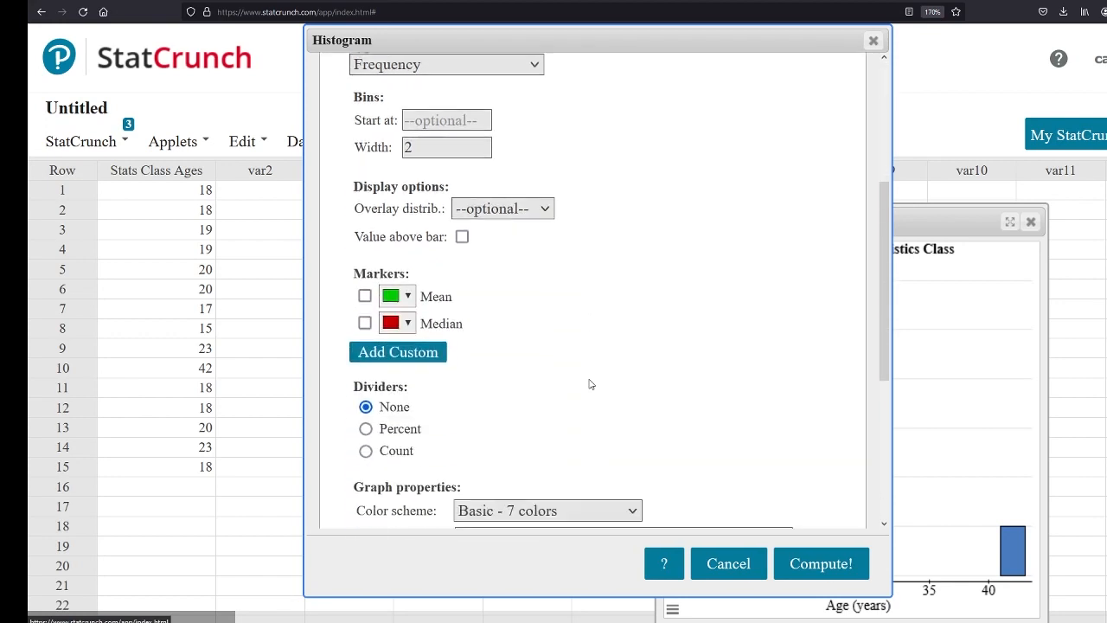
scroll(589, 384, "up", 1)
double_click(420, 231)
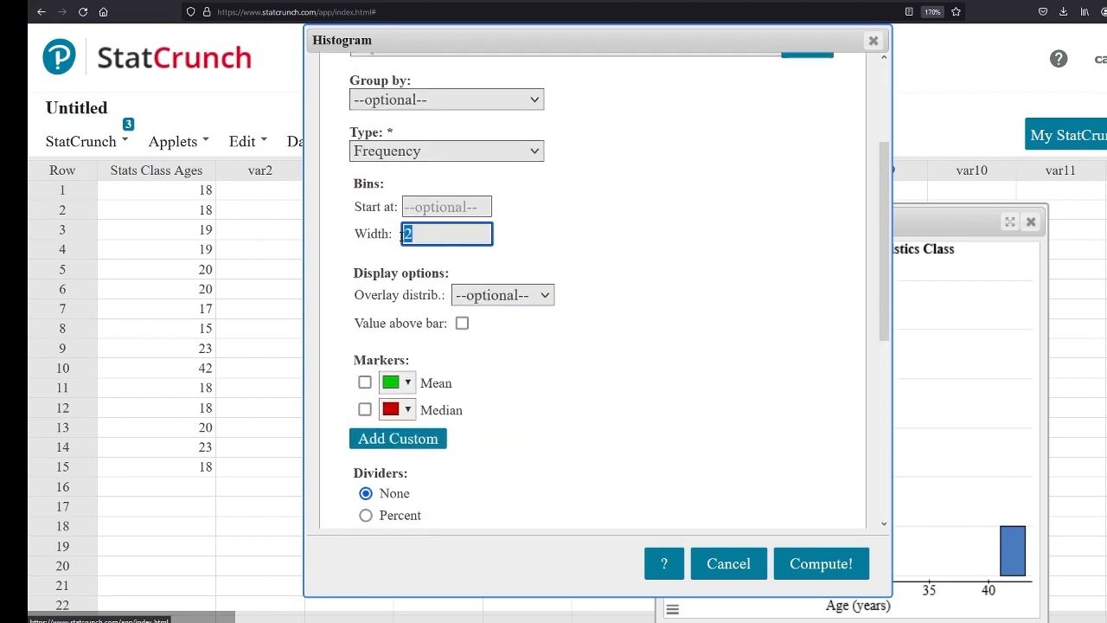
type("1")
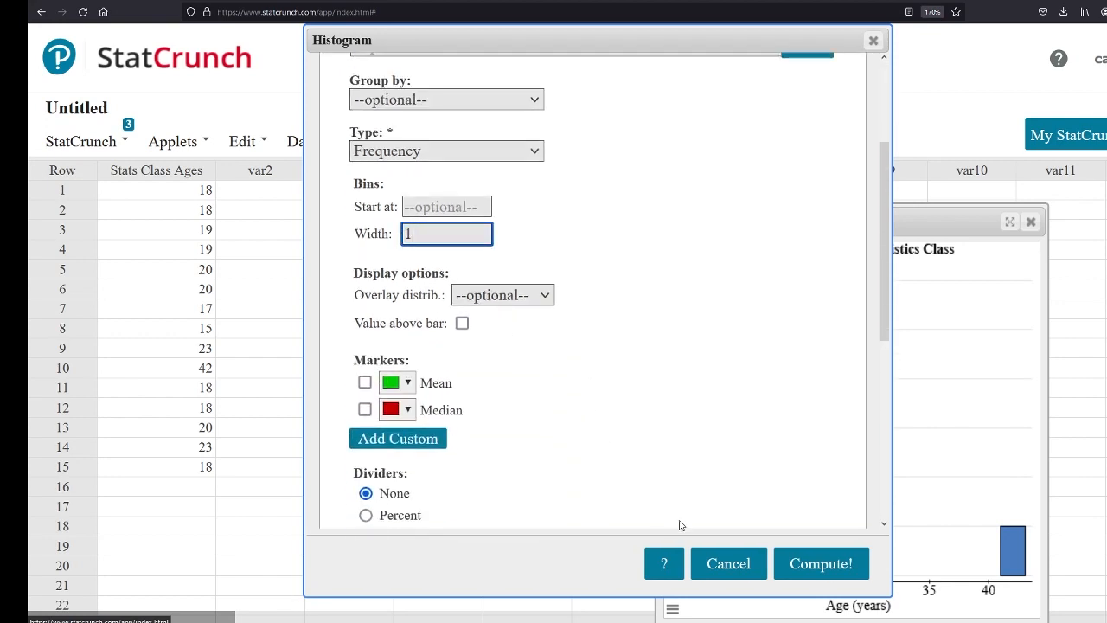
left_click(798, 564)
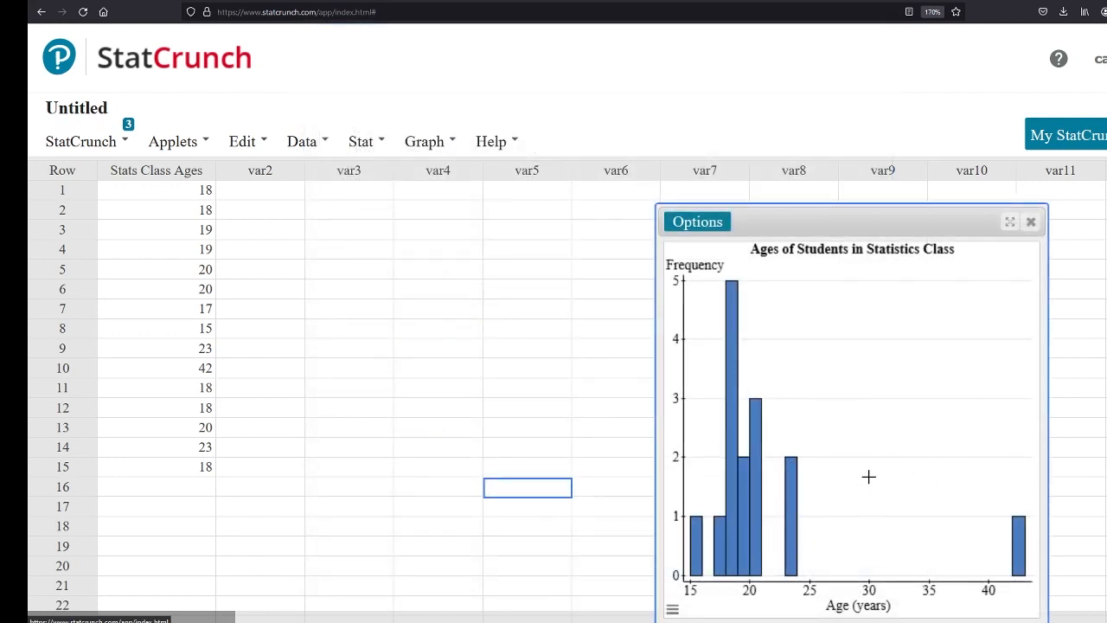
Set the histogram's bin width back to 2 and recompute the graph
left_click(697, 221)
left_click(690, 239)
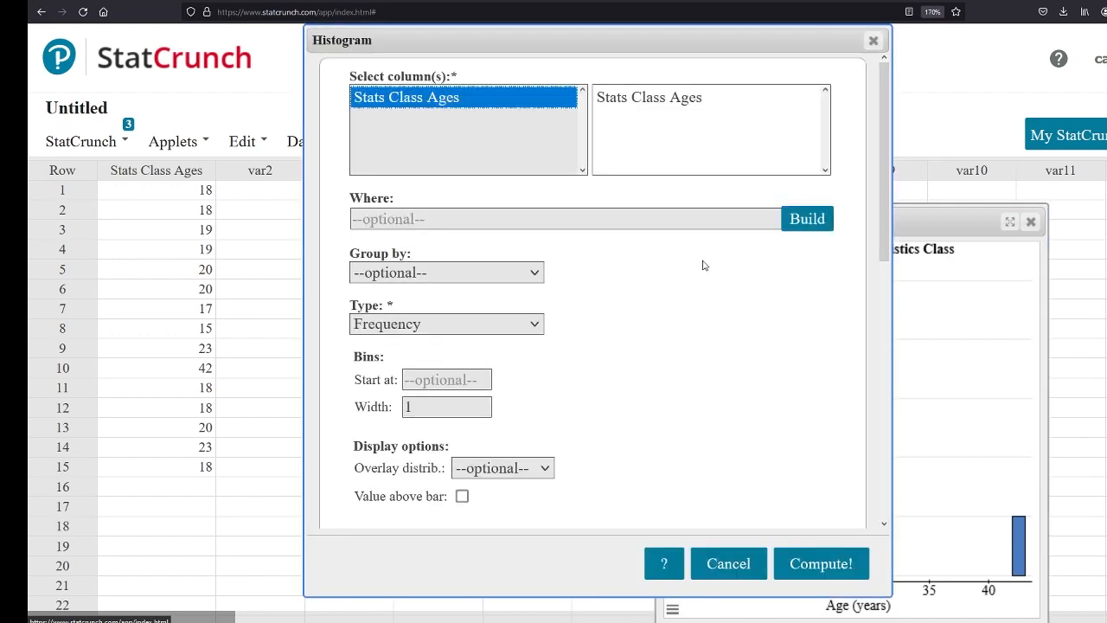
left_click(395, 413)
type("2")
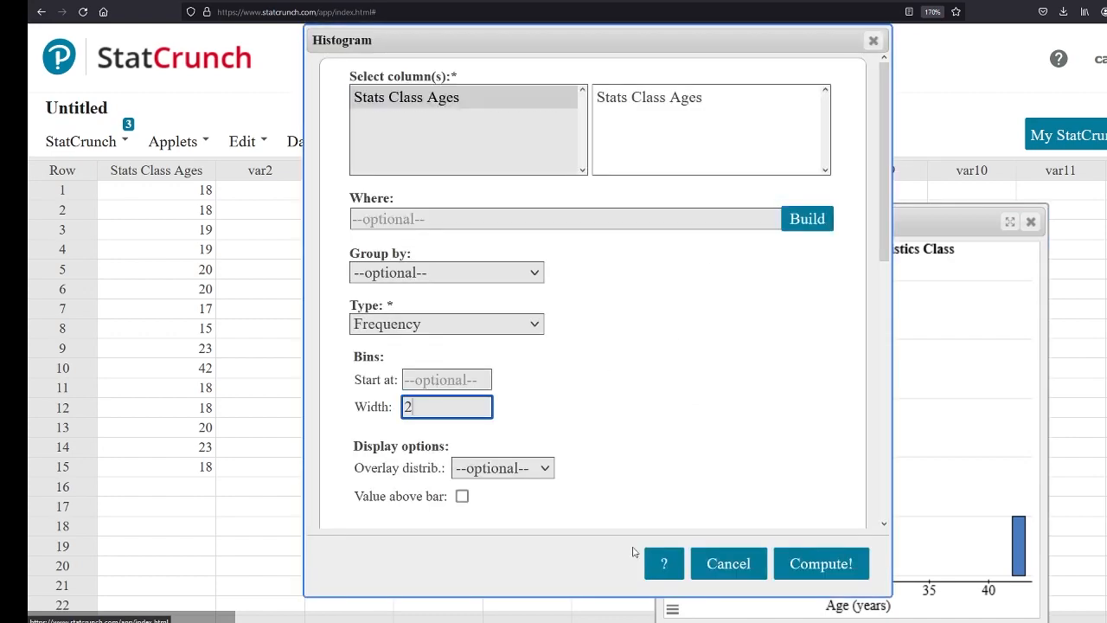
left_click(809, 563)
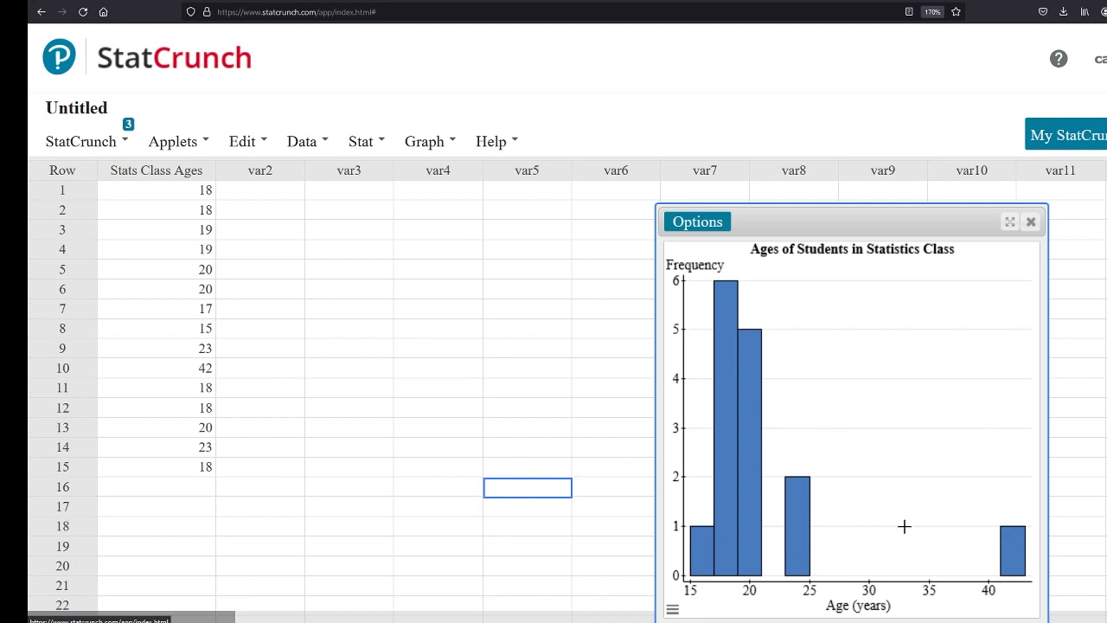
Close the histogram and generate a pie chart with data from the Stats Class Ages column
left_click_drag(924, 223, 672, 175)
left_click(778, 174)
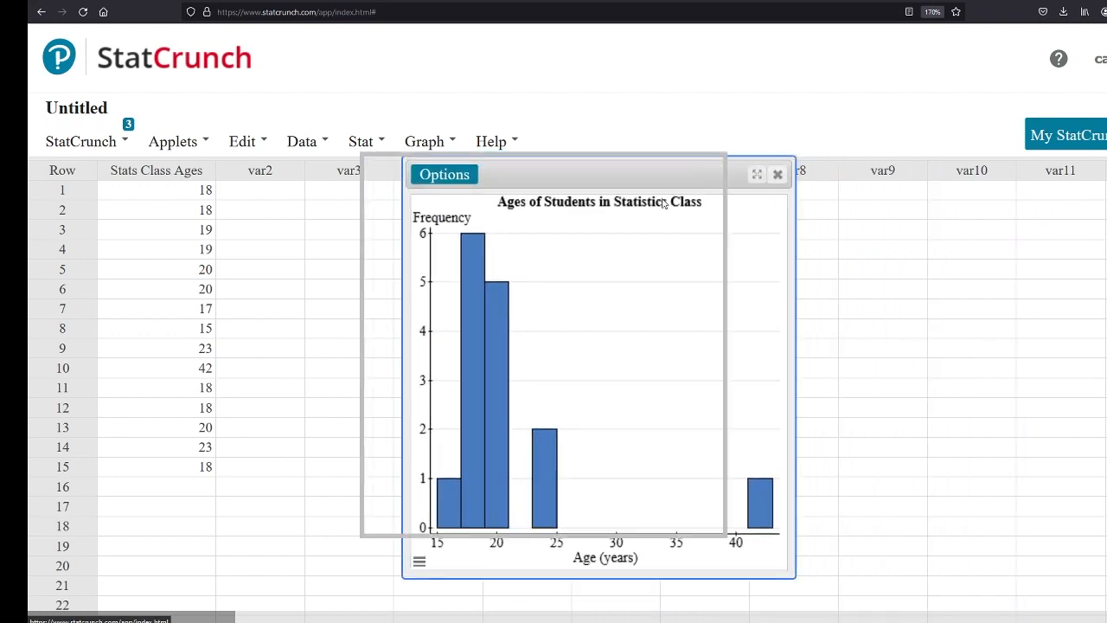
left_click(424, 143)
mouse_move(463, 198)
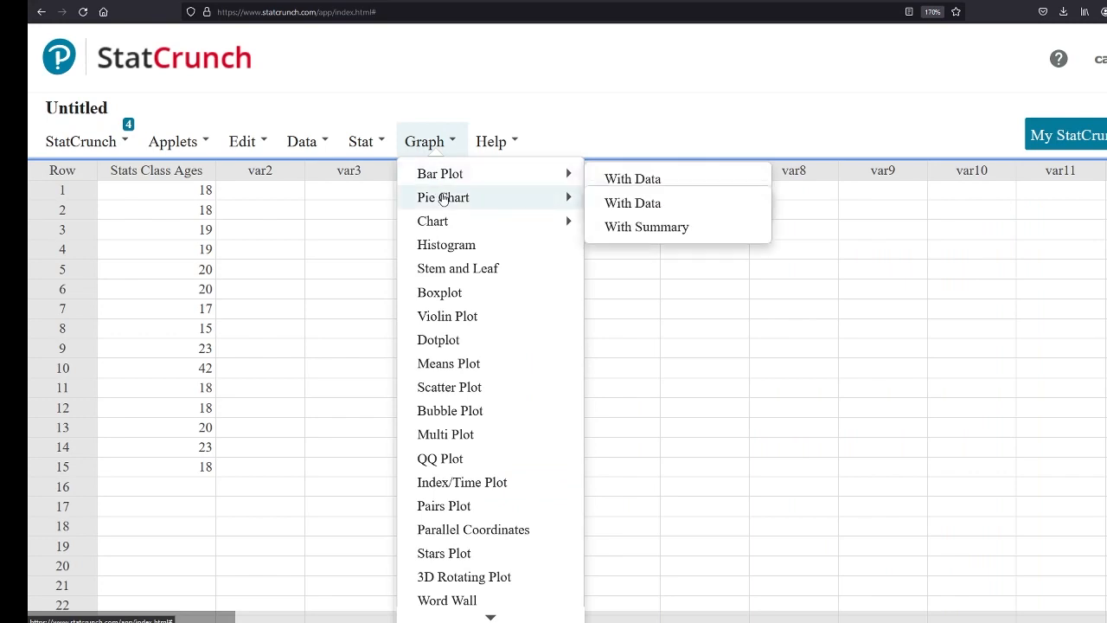
left_click(646, 209)
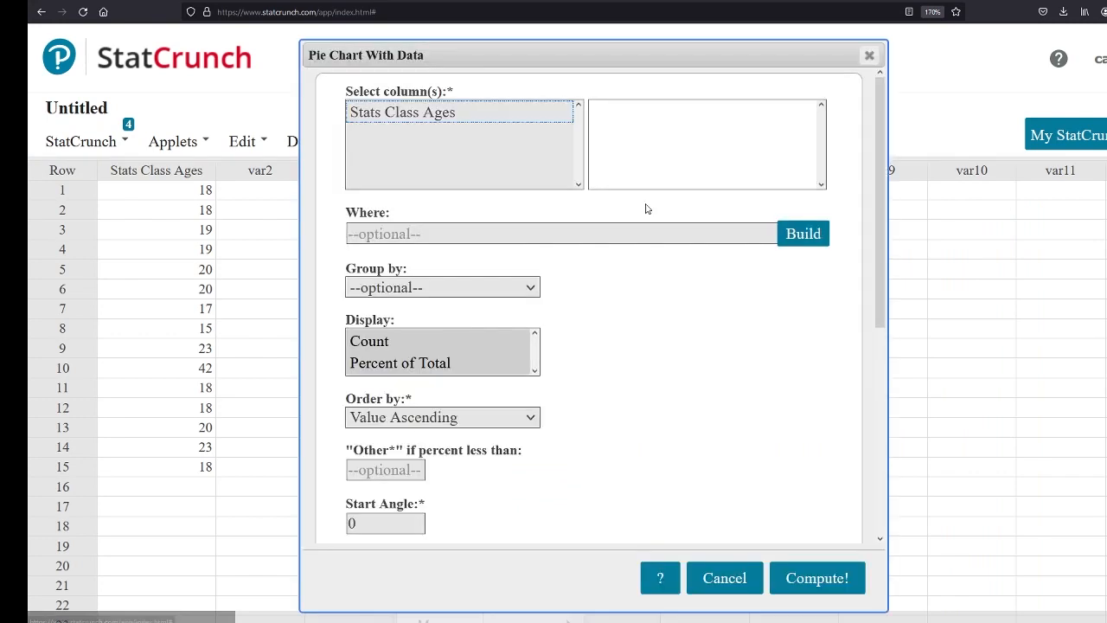
left_click(423, 115)
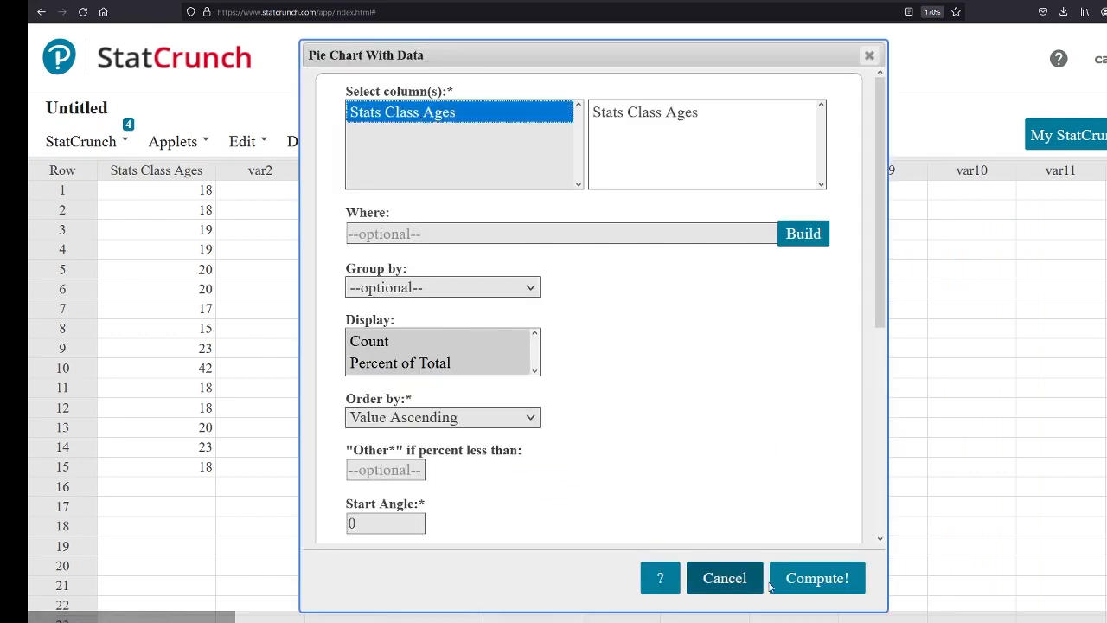
scroll(688, 481, "down", 4)
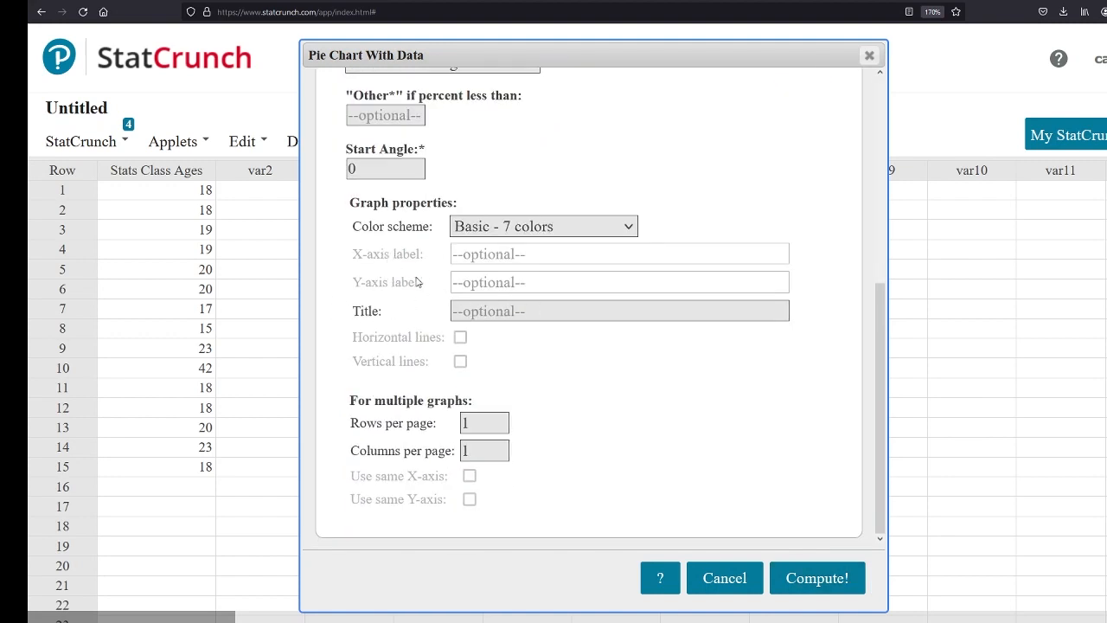
left_click(797, 580)
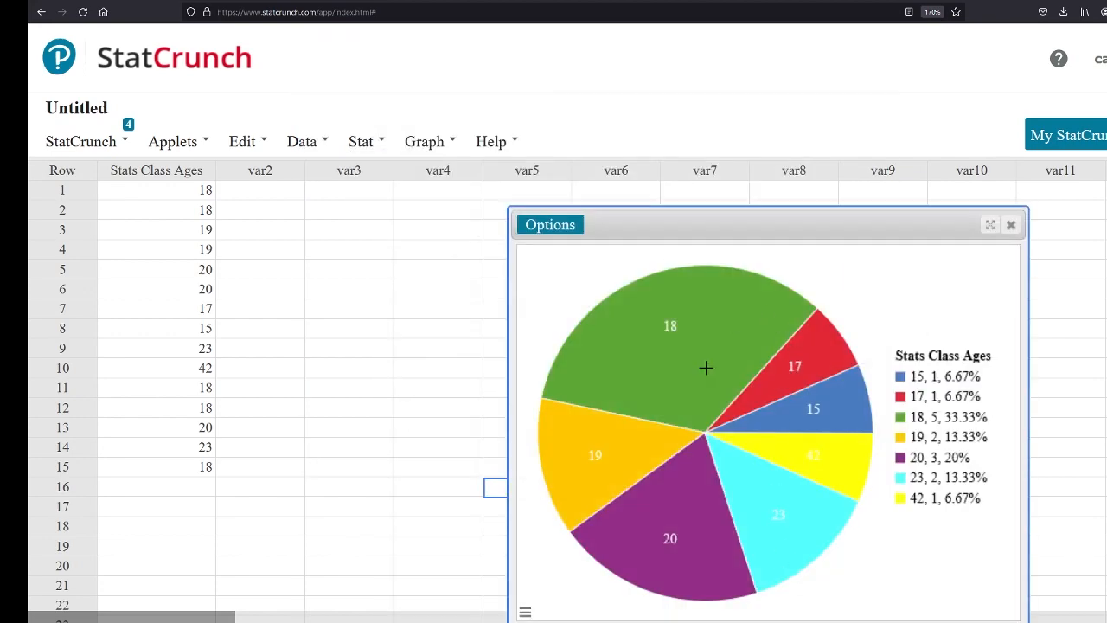
Examine the age, count and percentage of the slices in the pie chart
mouse_move(818, 416)
mouse_move(599, 479)
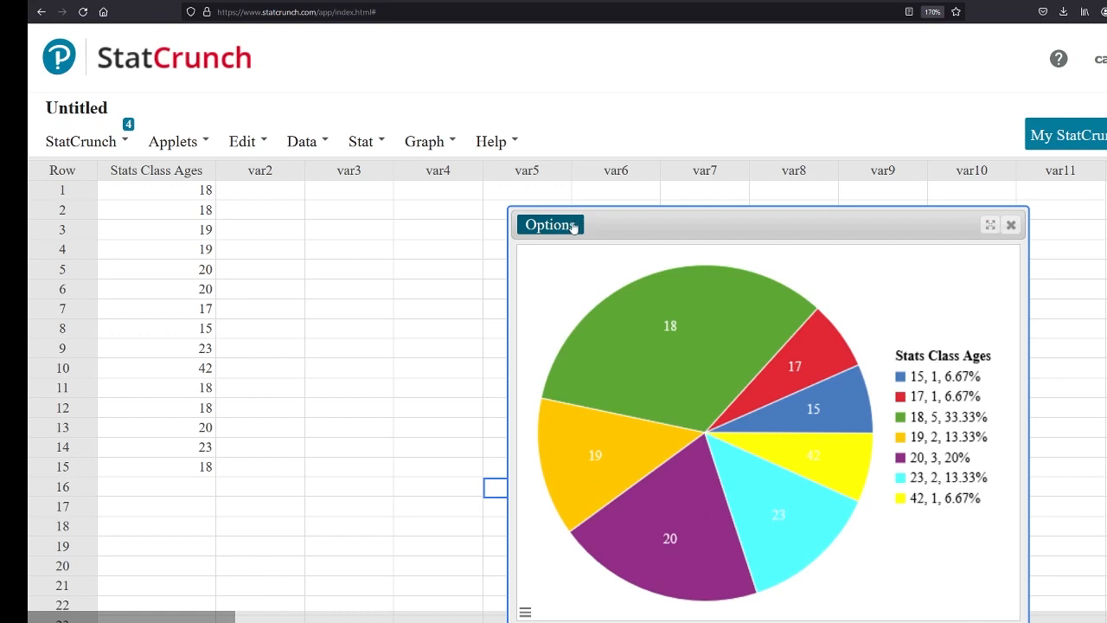
mouse_move(662, 407)
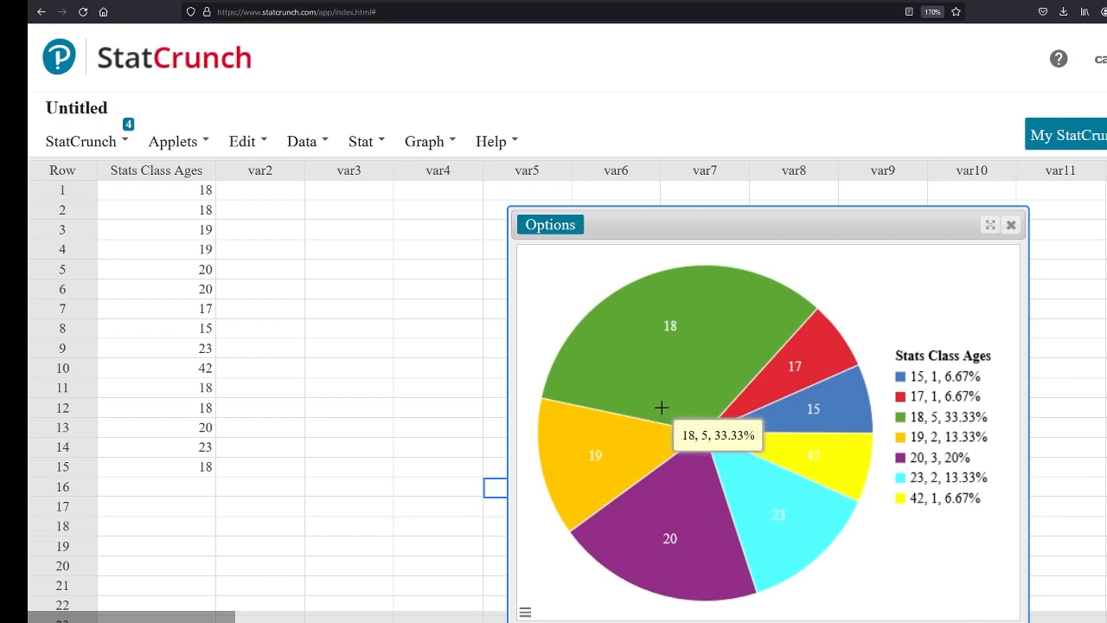
mouse_move(709, 470)
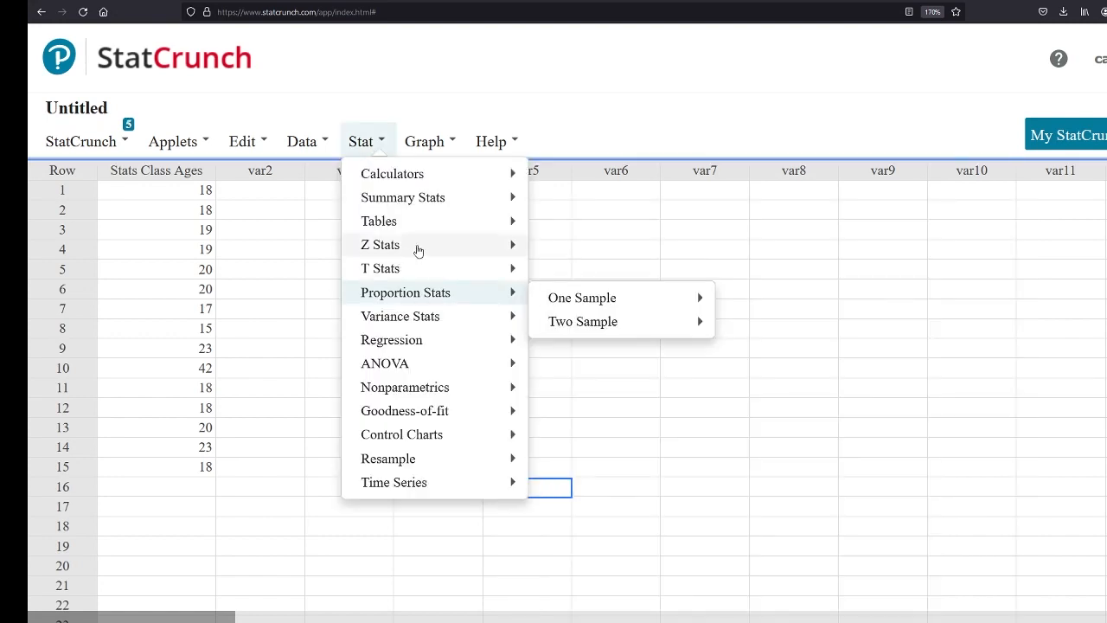
Look through the available graph types and the Z, T and proportion statistics procedures
left_click(433, 145)
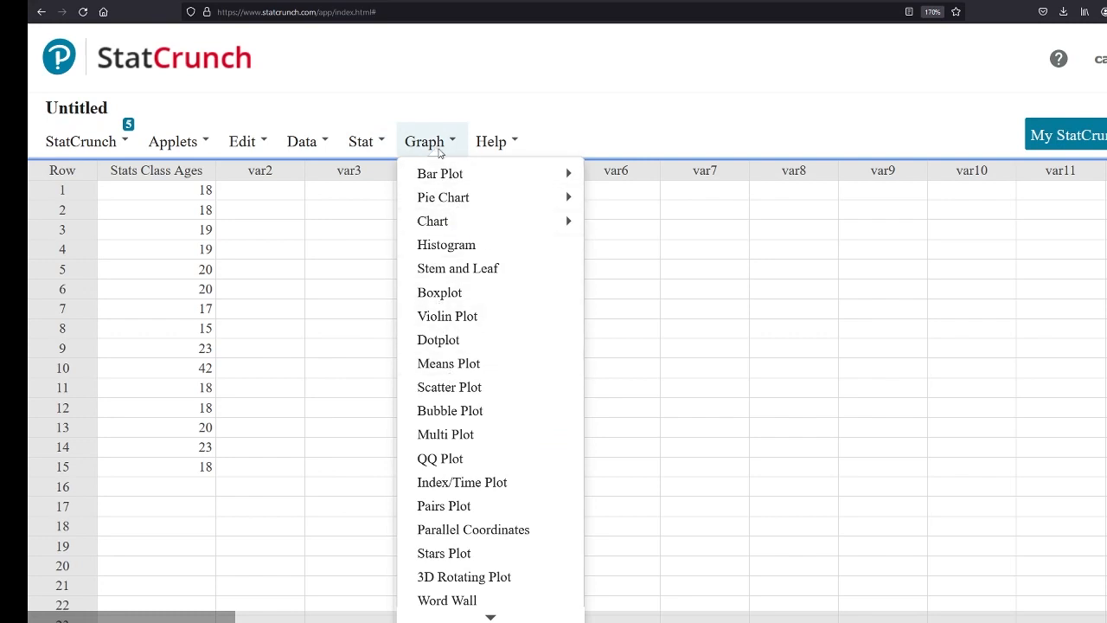
left_click(367, 147)
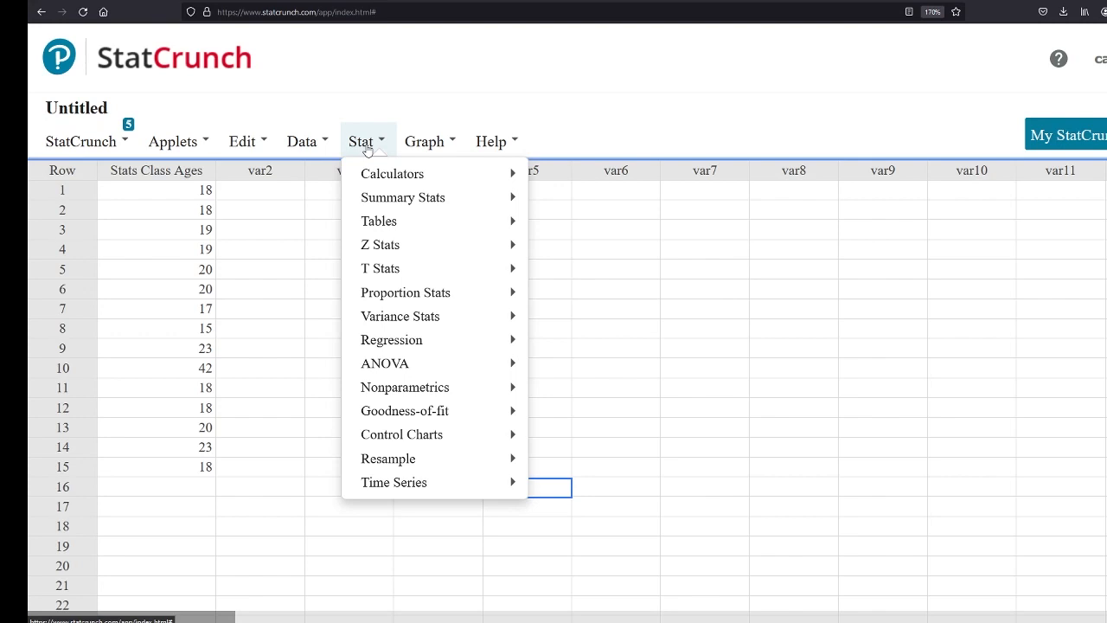
mouse_move(390, 248)
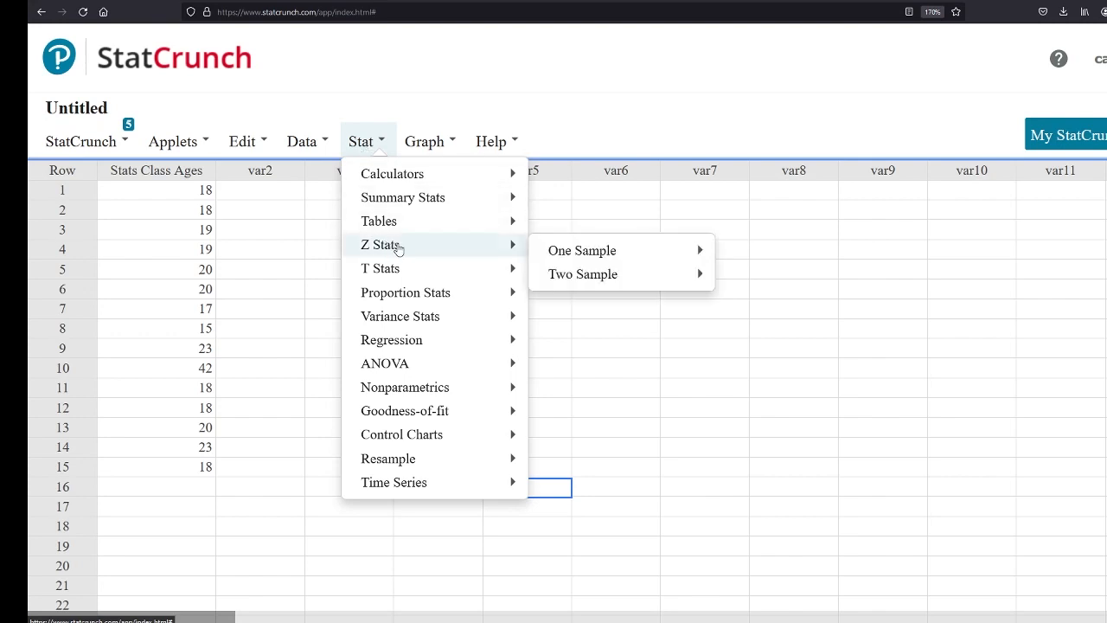
mouse_move(401, 273)
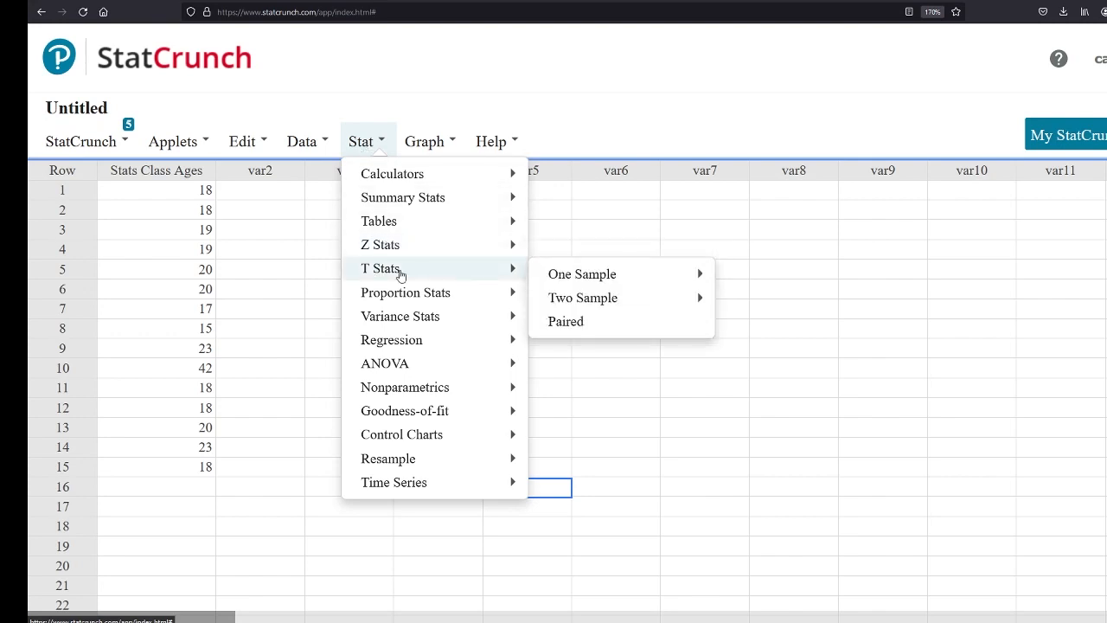
mouse_move(416, 305)
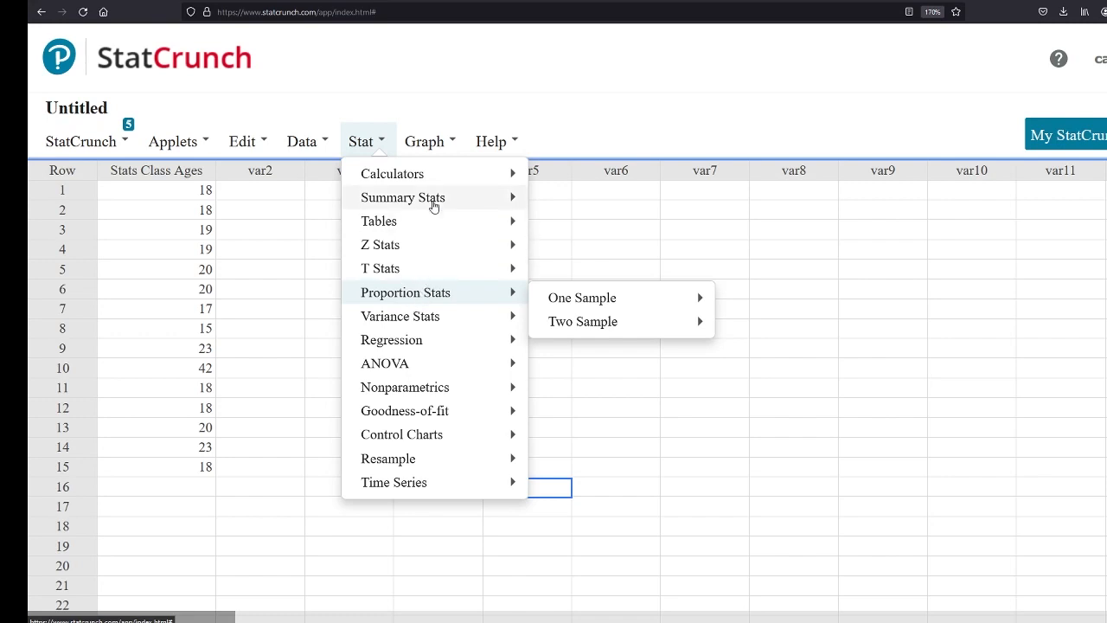
mouse_move(433, 174)
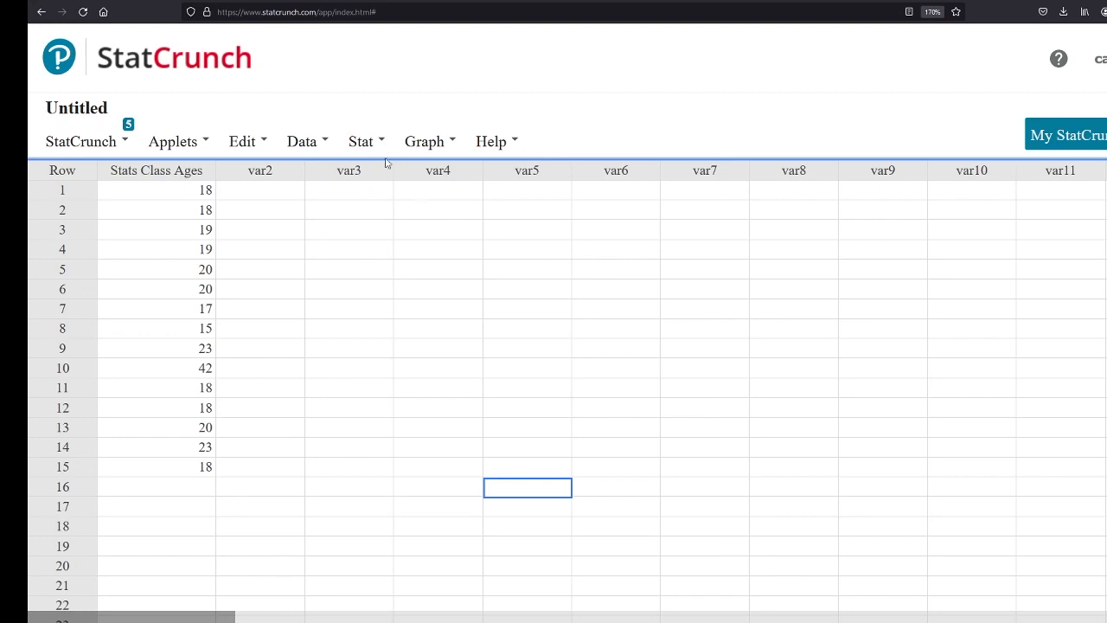
View the settings for two-sample proportions with data, and dismiss them without computing
left_click(362, 142)
mouse_move(413, 294)
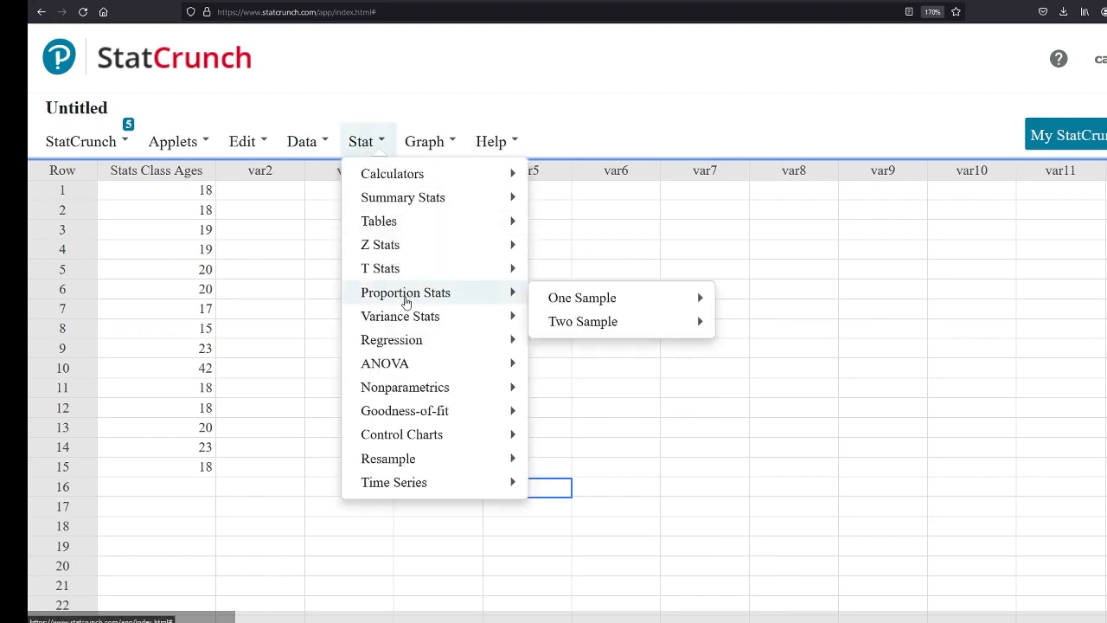
mouse_move(593, 323)
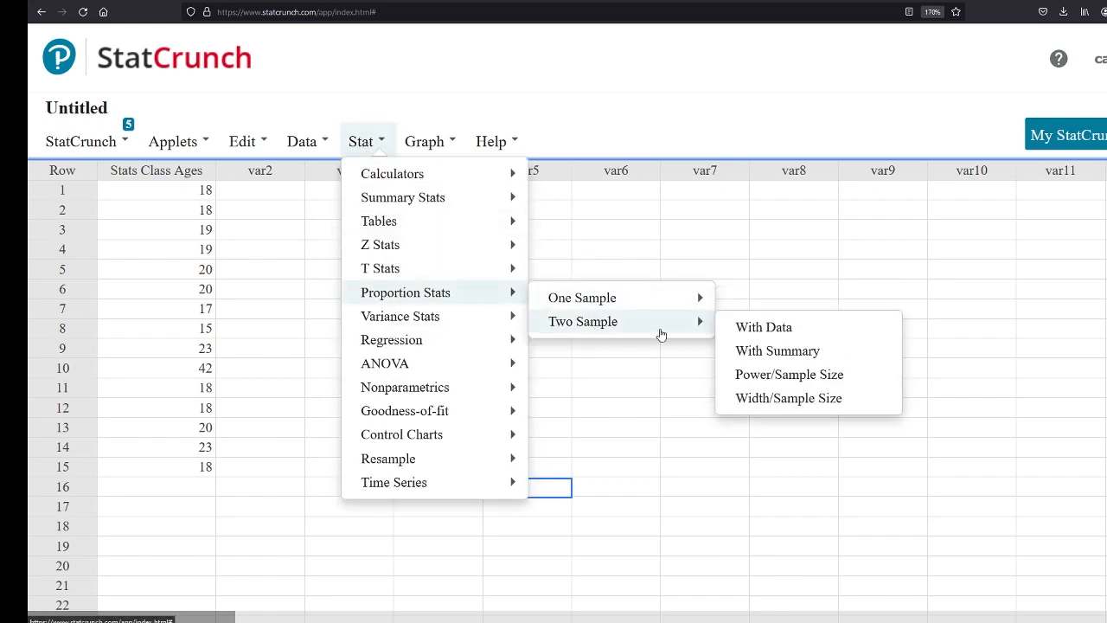
left_click(782, 334)
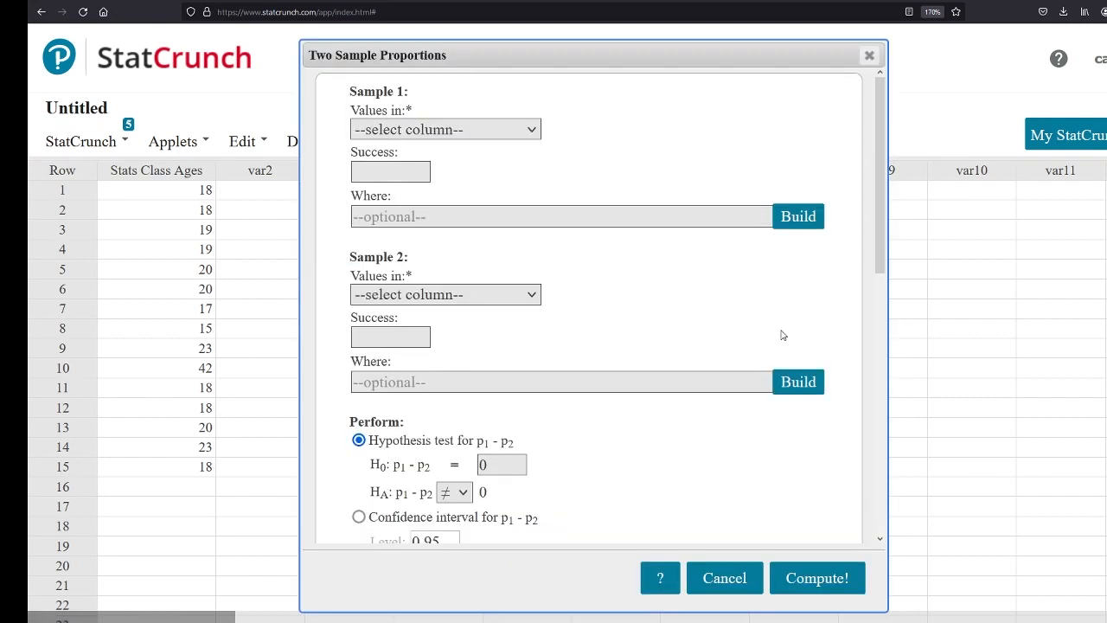
left_click(722, 577)
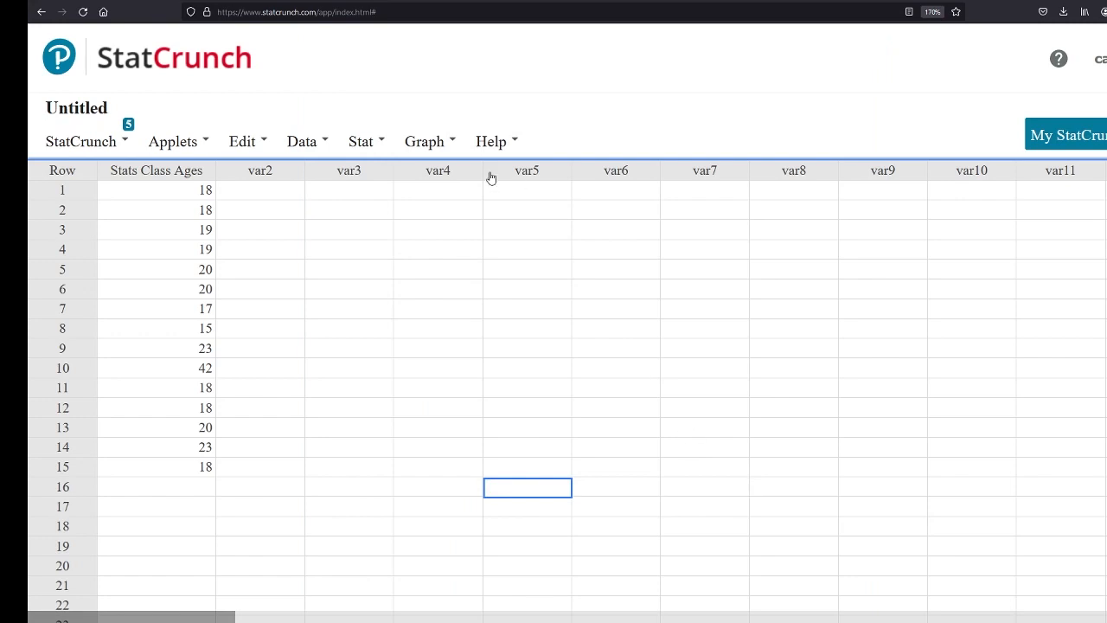
left_click(363, 149)
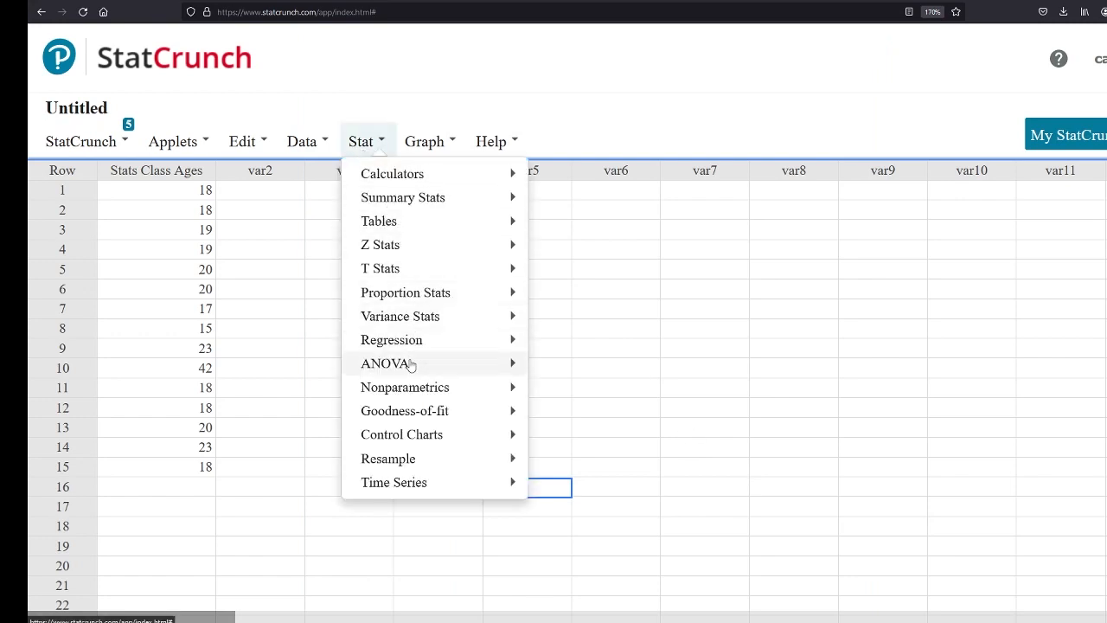
mouse_move(411, 327)
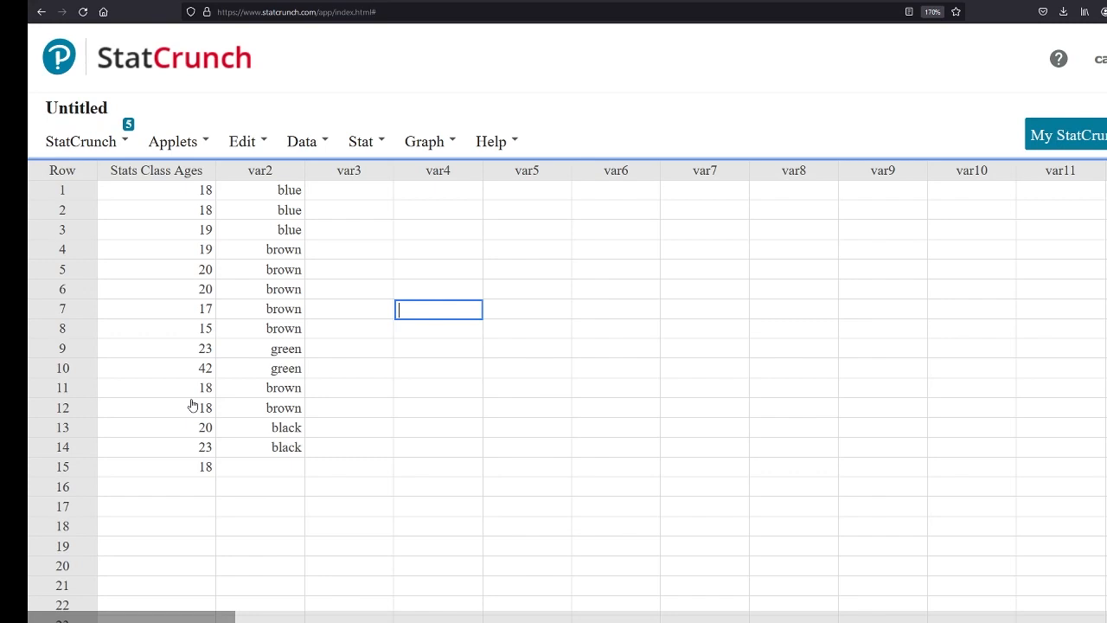
Rename the var2 column "Eye Color"
left_click(247, 141)
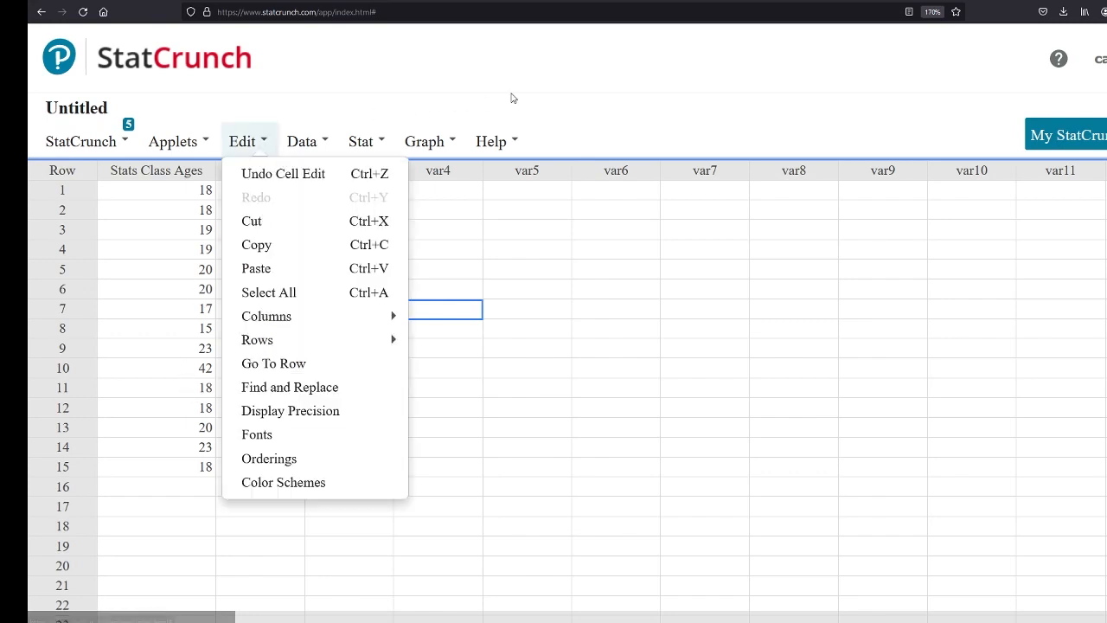
left_click(594, 316)
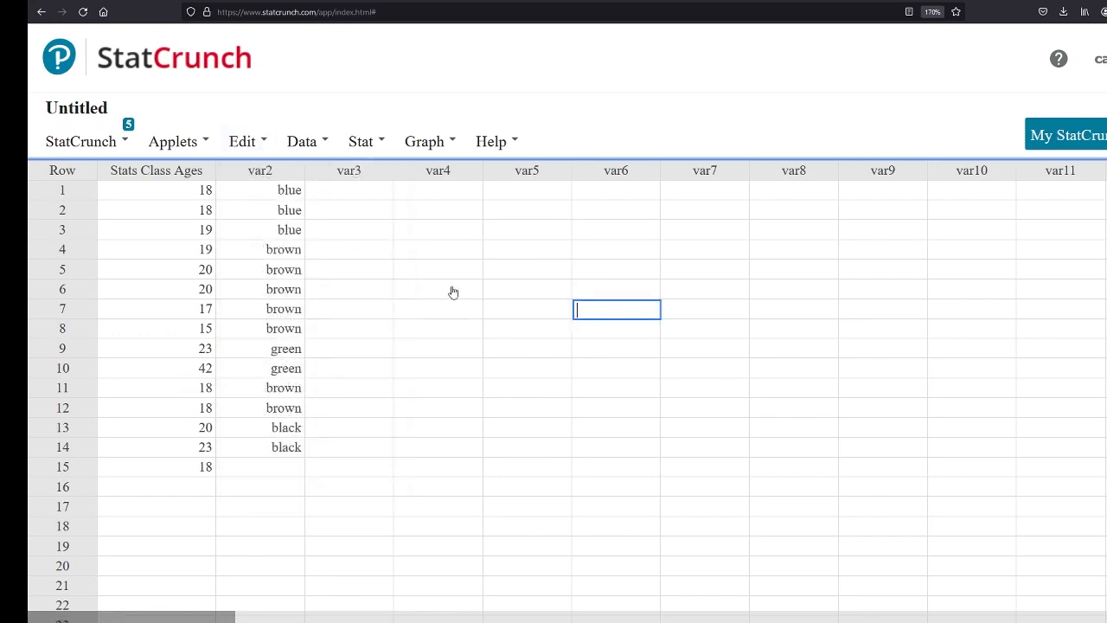
left_click(271, 176)
type("W")
key("BackSpace")
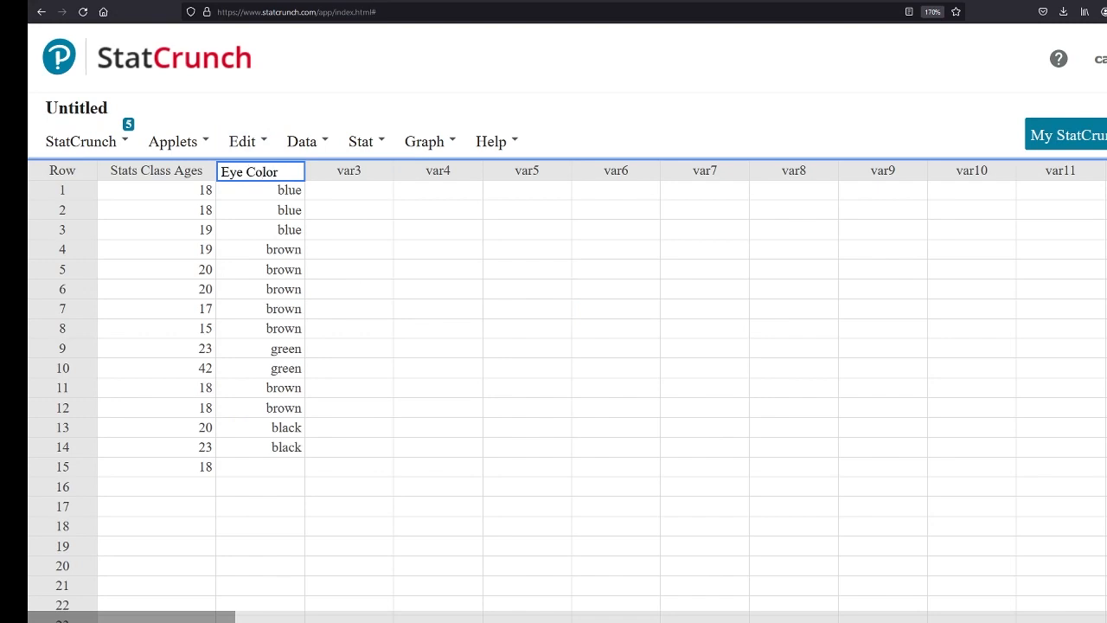
left_click(421, 263)
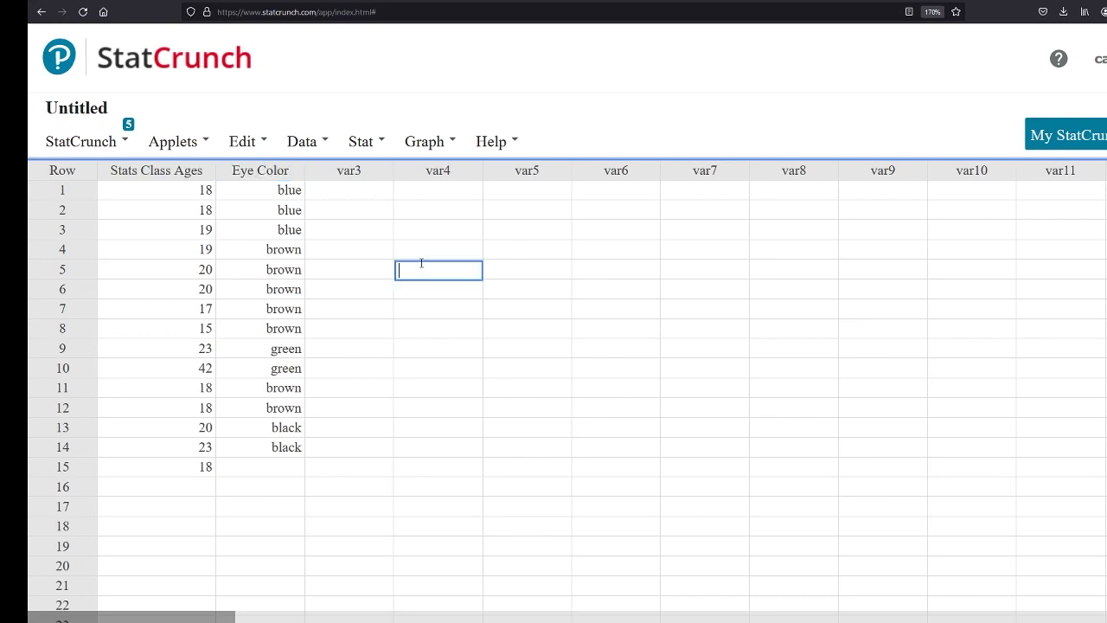
Create a pie chart with data from the Eye Color column and place it beside the data columns
left_click(428, 142)
mouse_move(482, 199)
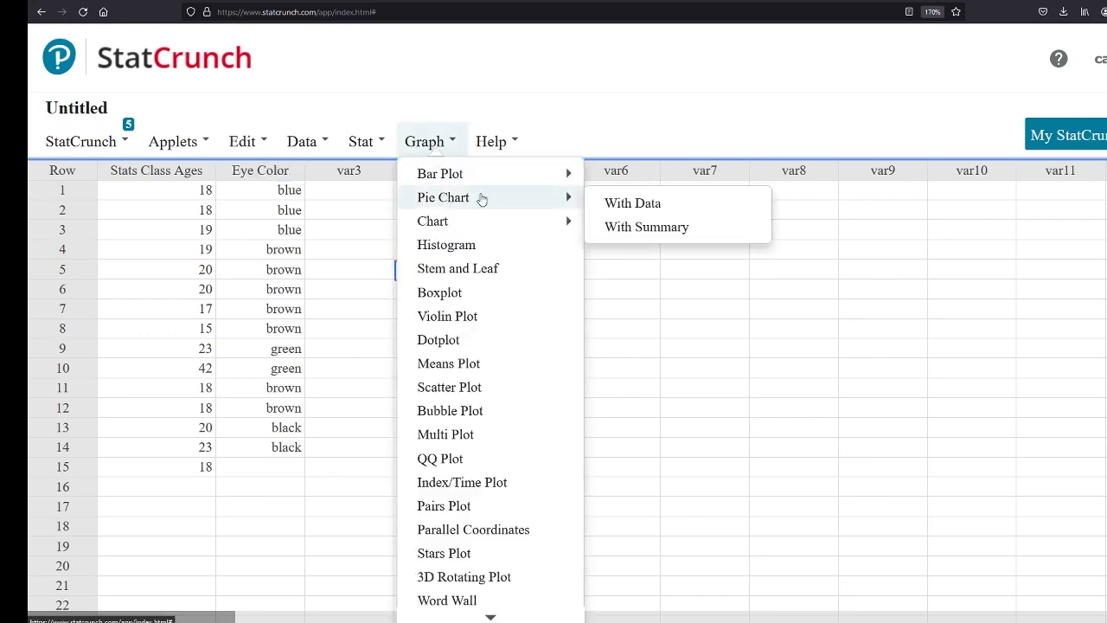
left_click(640, 205)
left_click(382, 135)
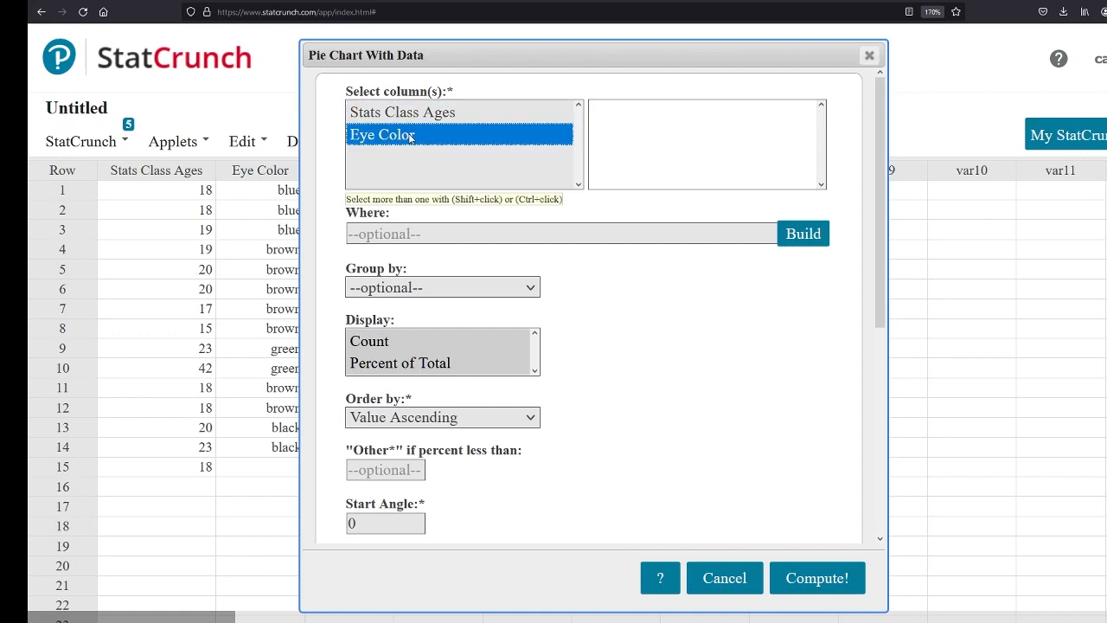
left_click(817, 578)
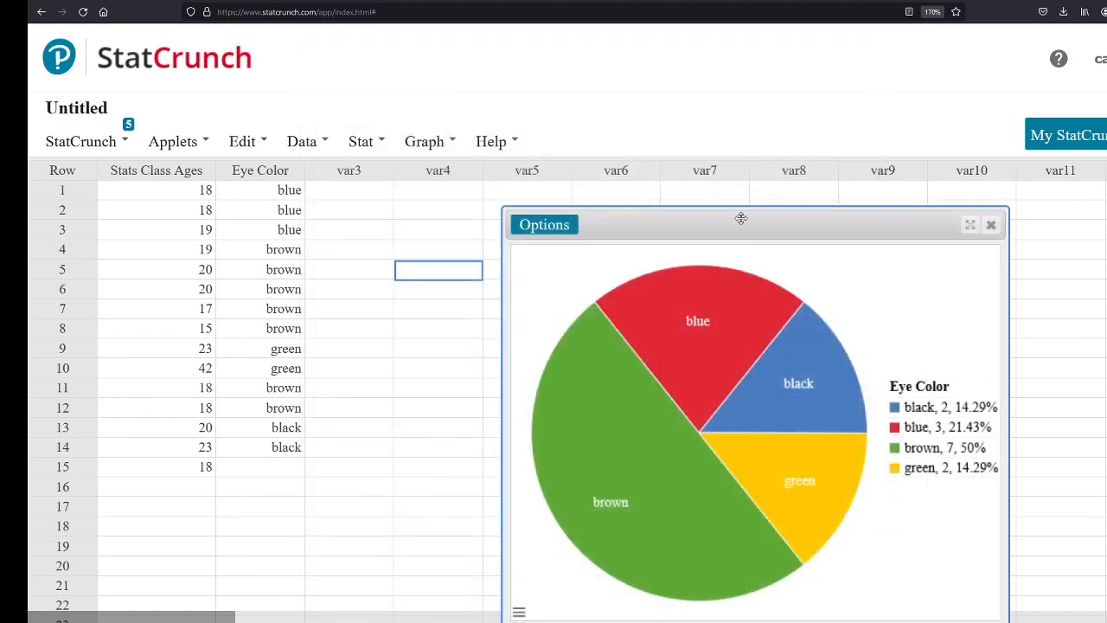
left_click_drag(739, 217, 511, 202)
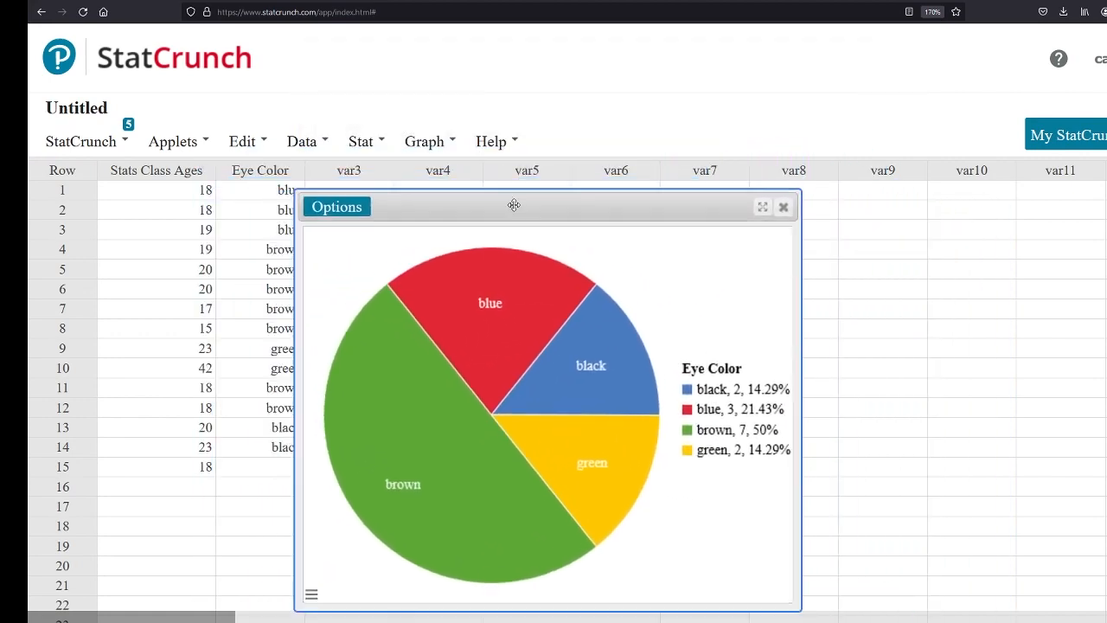
Create a frequency bar plot with data from the Eye Color column and place it beside the pie chart
left_click(361, 142)
left_click(413, 145)
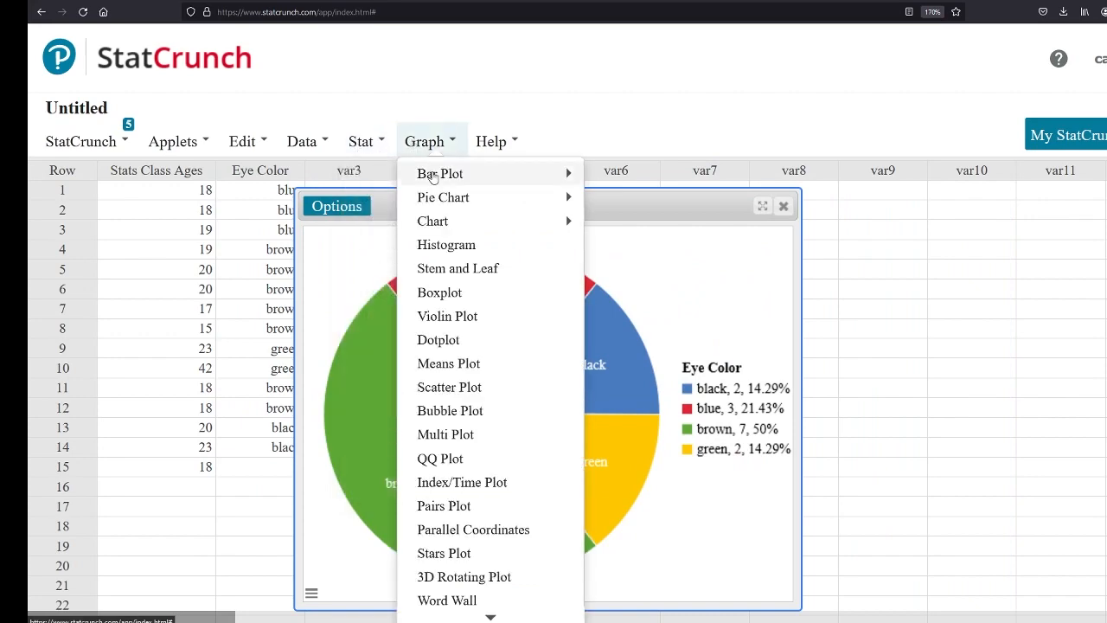
mouse_move(452, 178)
left_click(624, 183)
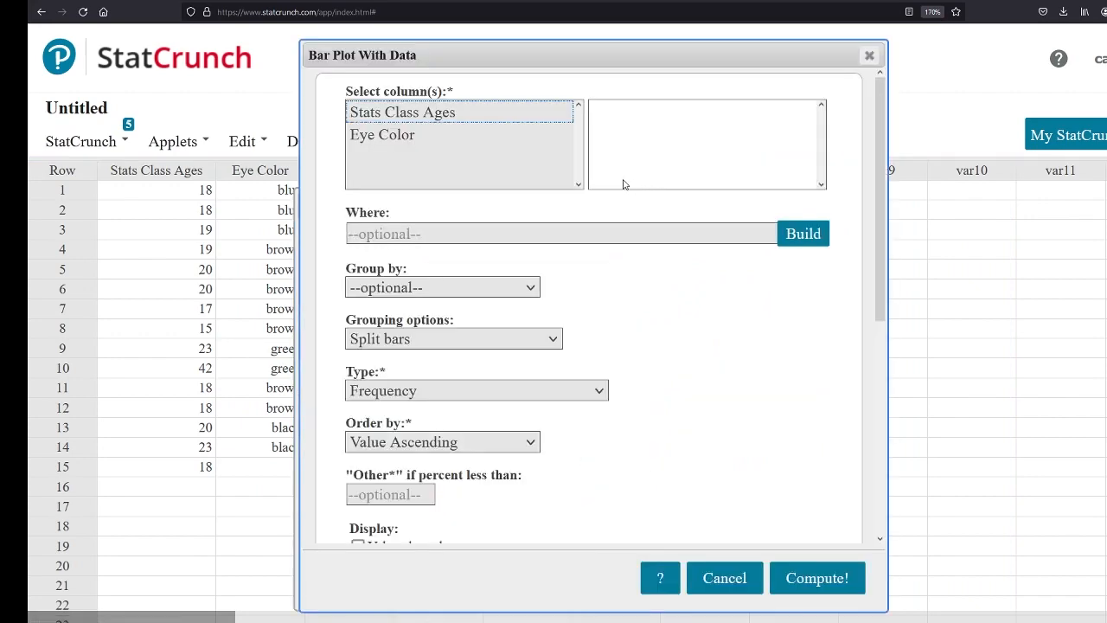
left_click(424, 139)
left_click(779, 578)
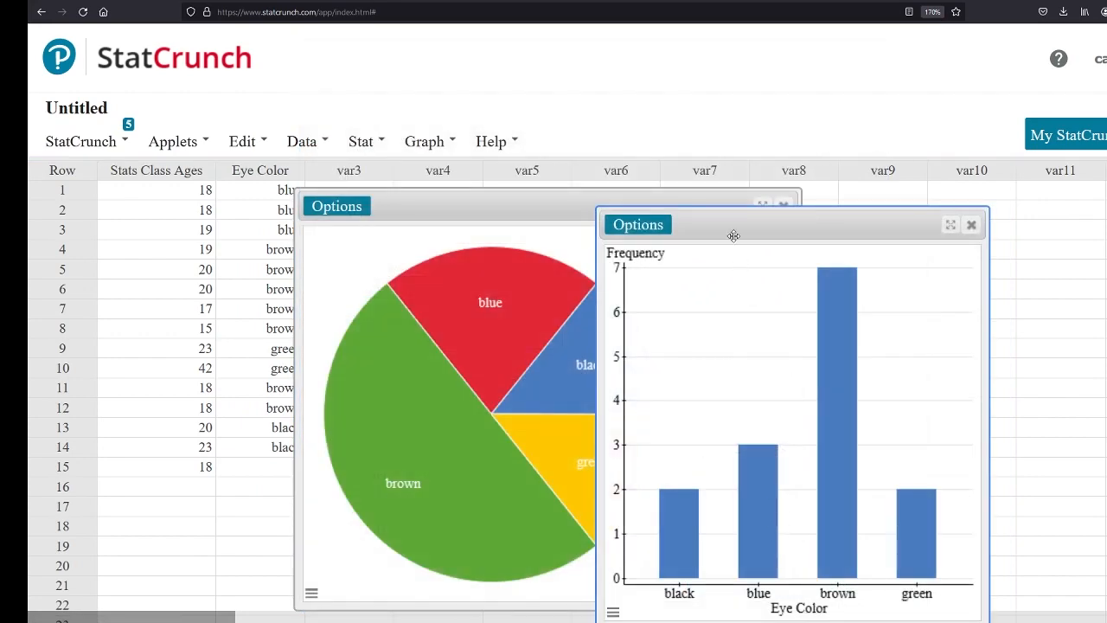
left_click_drag(732, 227, 852, 169)
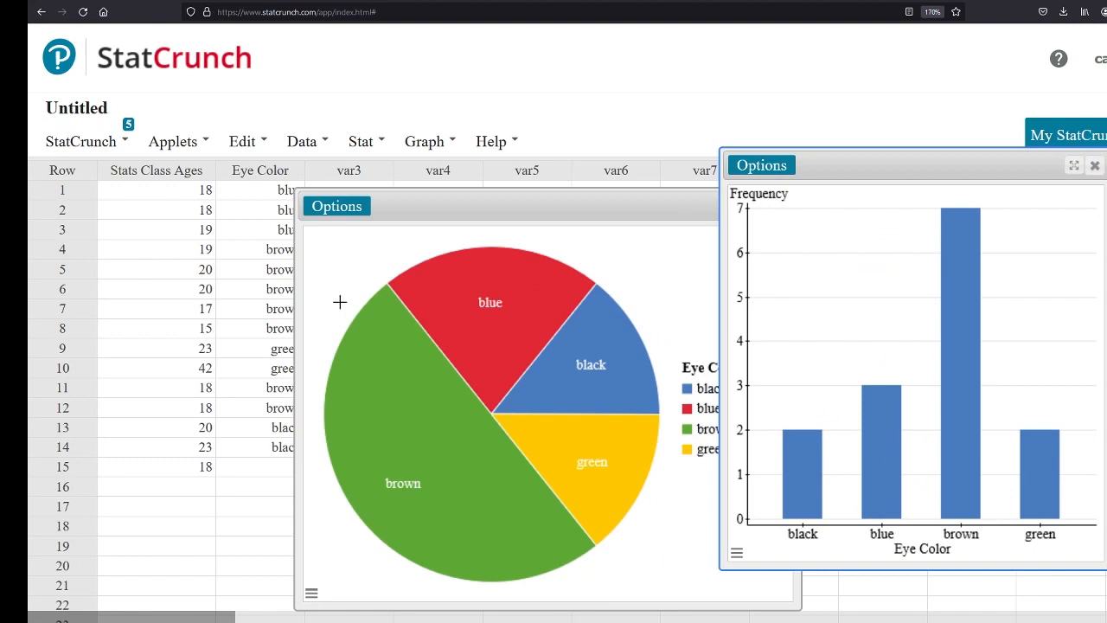
Compare the eye color pie chart and bar plot side by side without overlap, and close both graphs
mouse_move(498, 469)
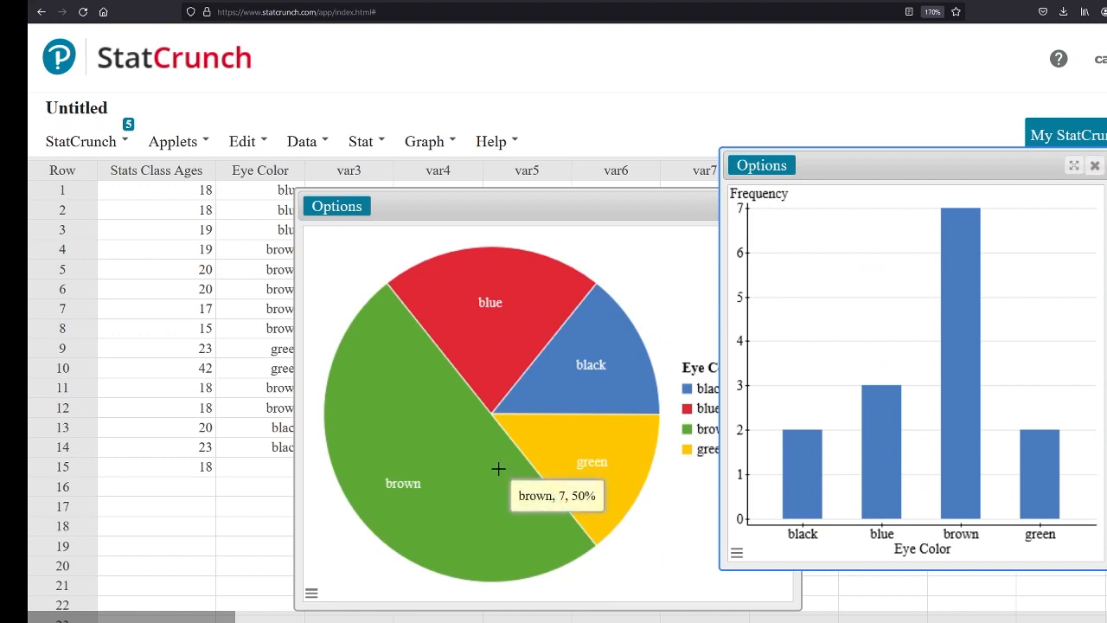
mouse_move(598, 465)
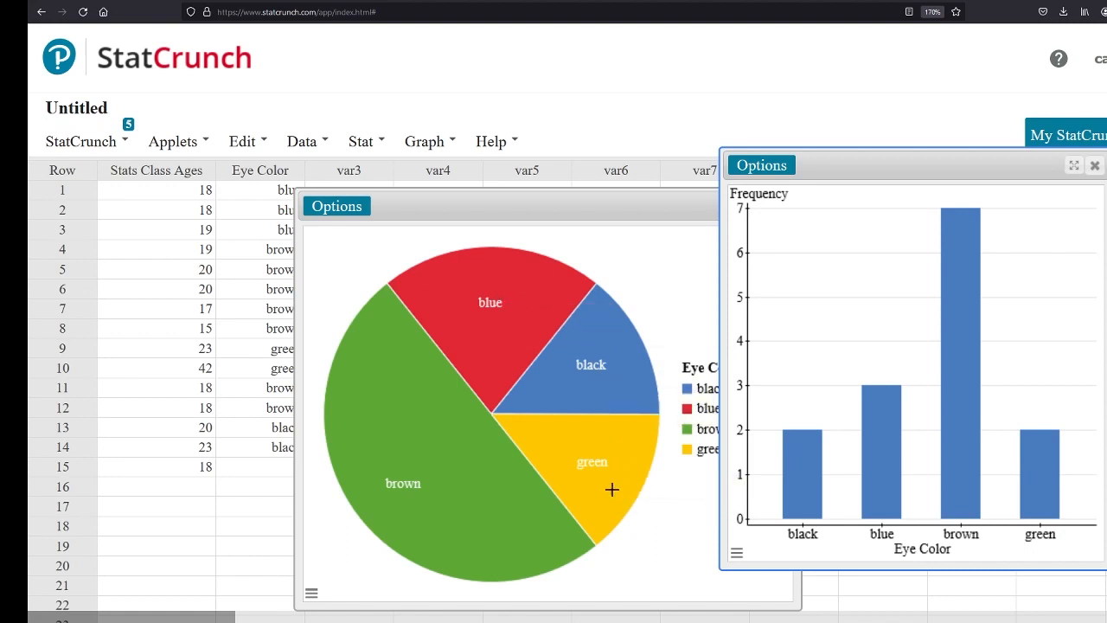
mouse_move(951, 477)
mouse_move(947, 349)
left_click_drag(968, 184, 930, 158)
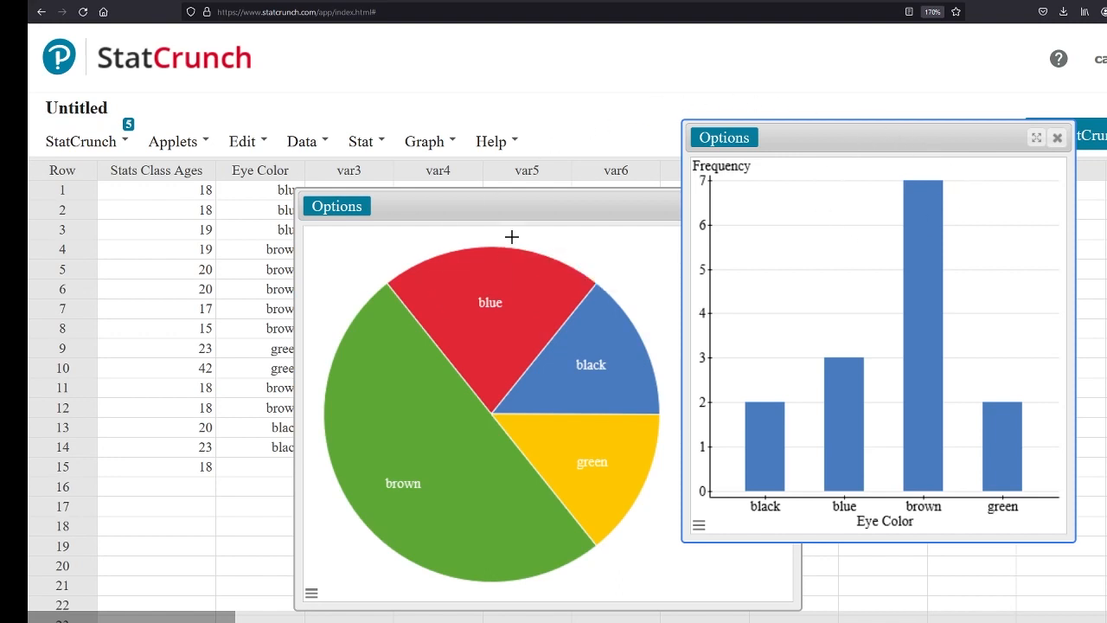
left_click_drag(532, 202, 475, 163)
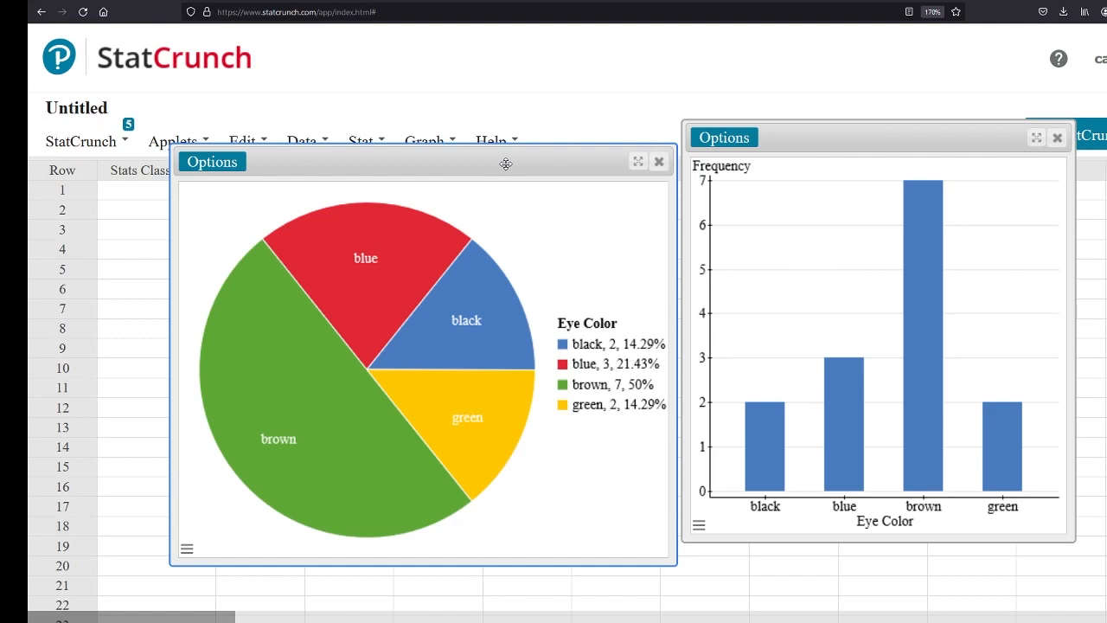
left_click(659, 162)
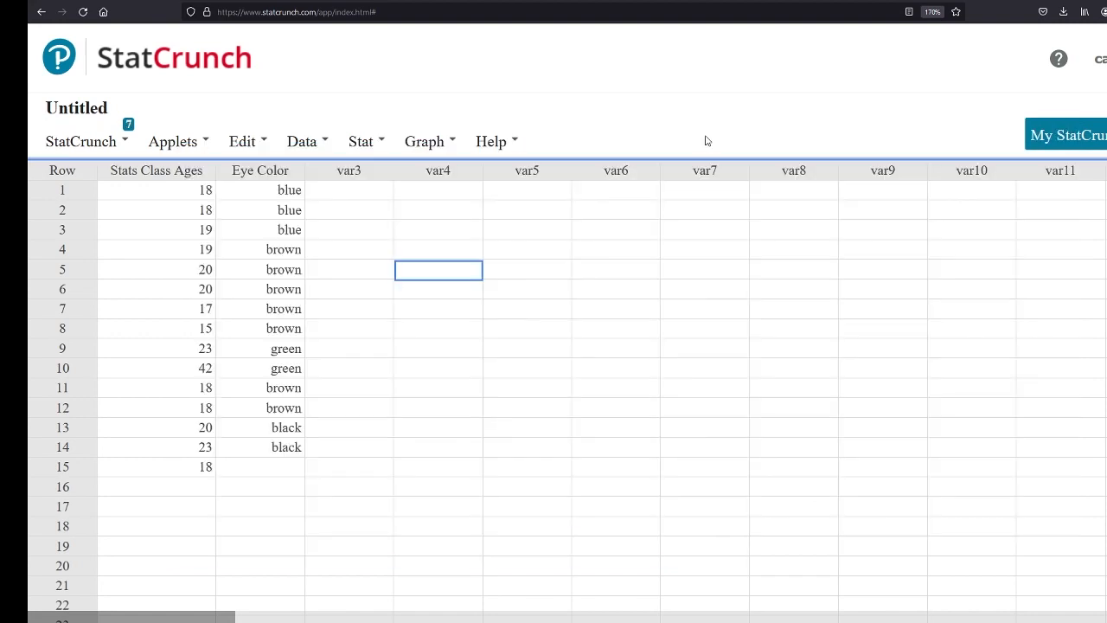